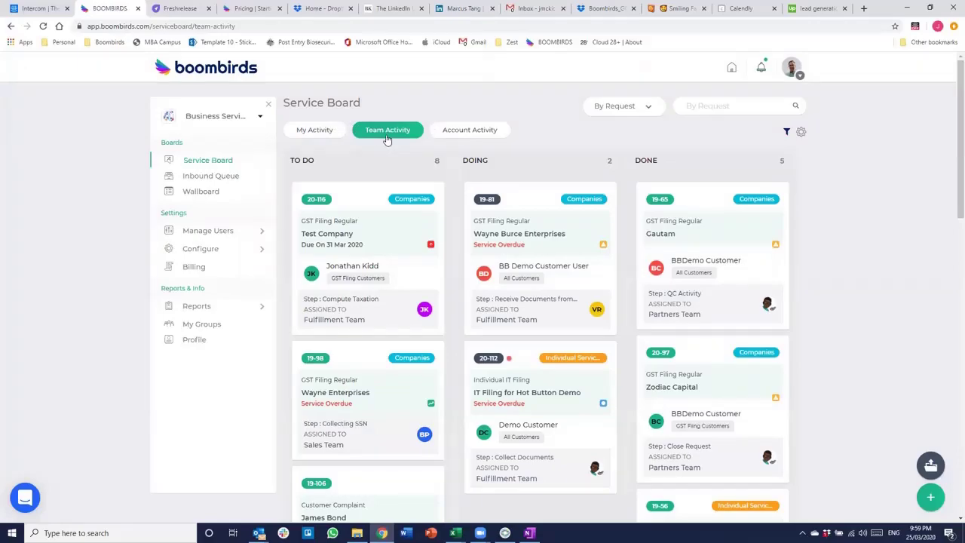
Compare the My Activity, Team Activity and Account Activity views of the Service Board, ending on Account Activity
click(312, 131)
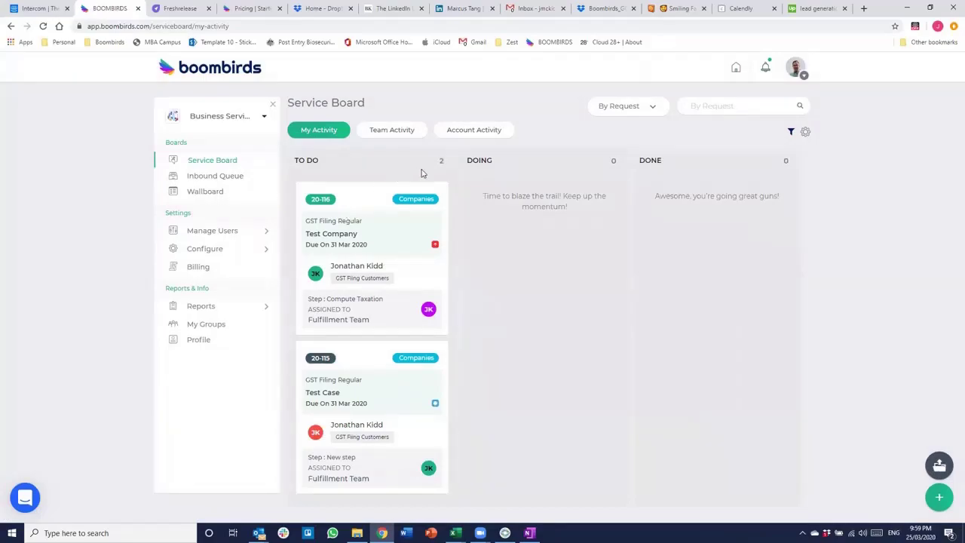
click(390, 133)
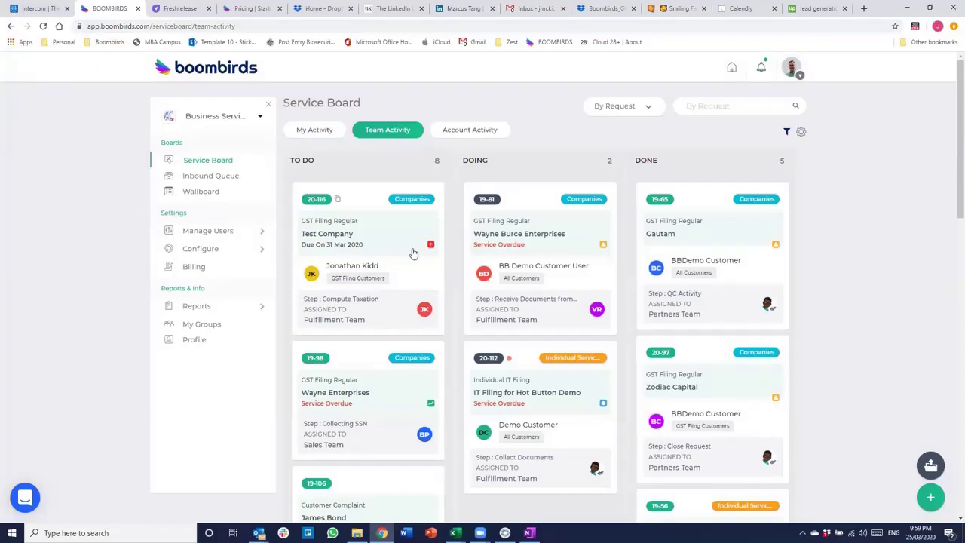
click(459, 132)
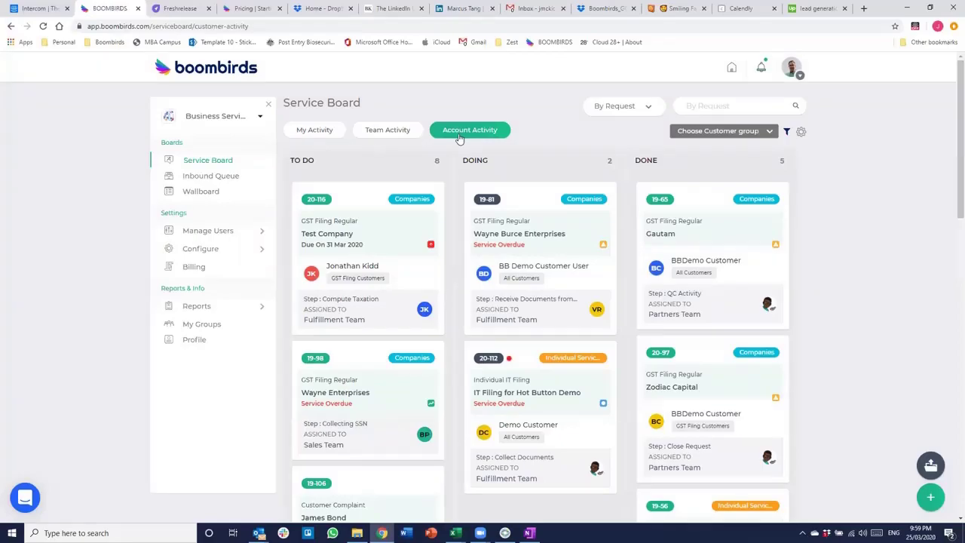
click(369, 132)
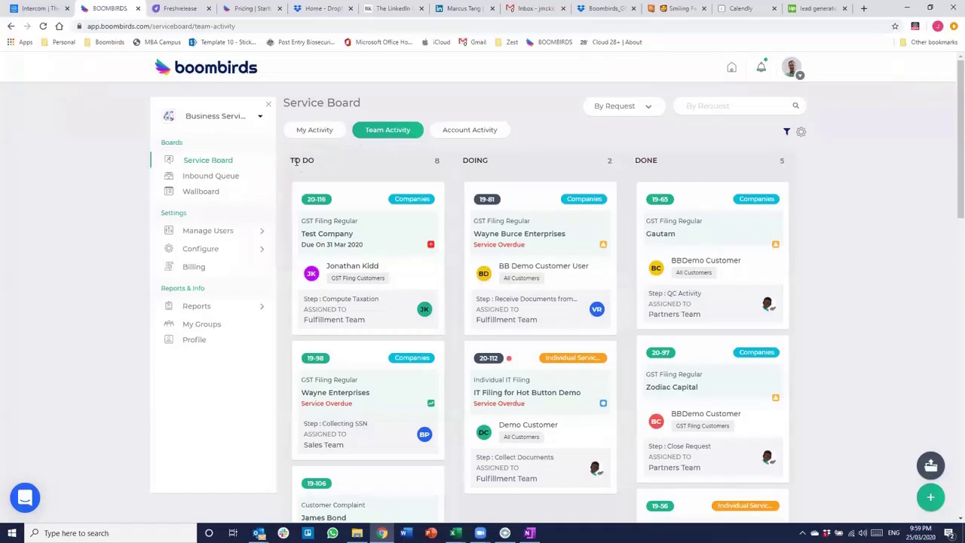
drag(291, 161, 318, 167)
click(470, 132)
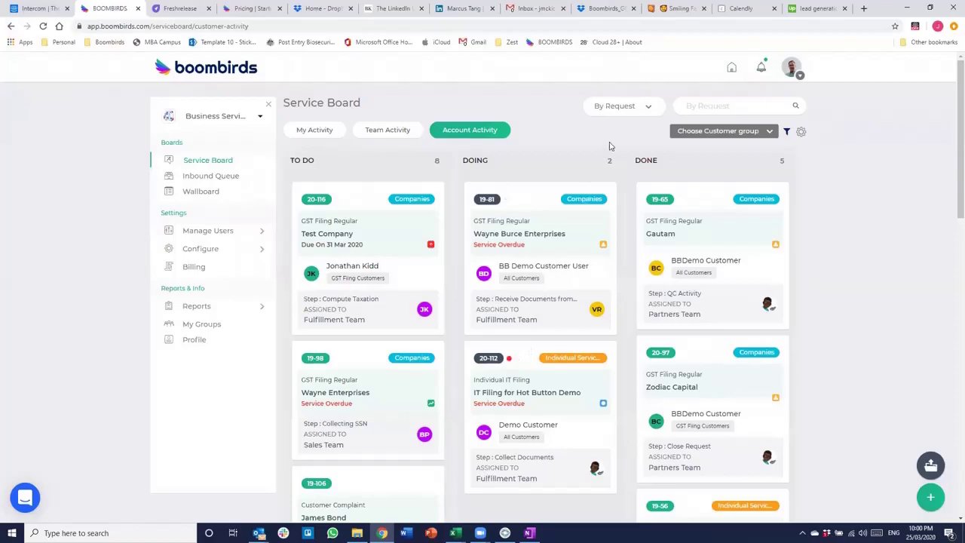
View the account's requests grouped by assigned team, by assignee and by service category
click(646, 109)
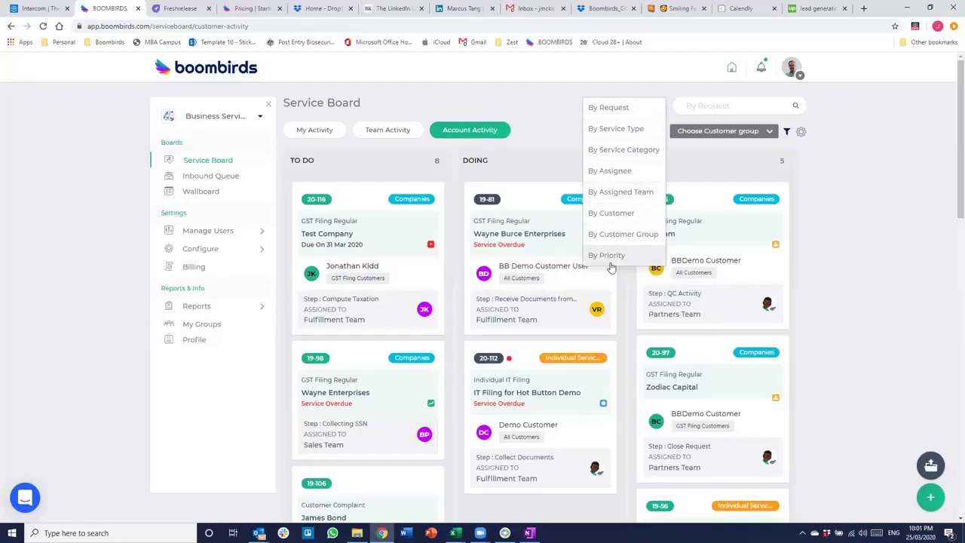
click(621, 193)
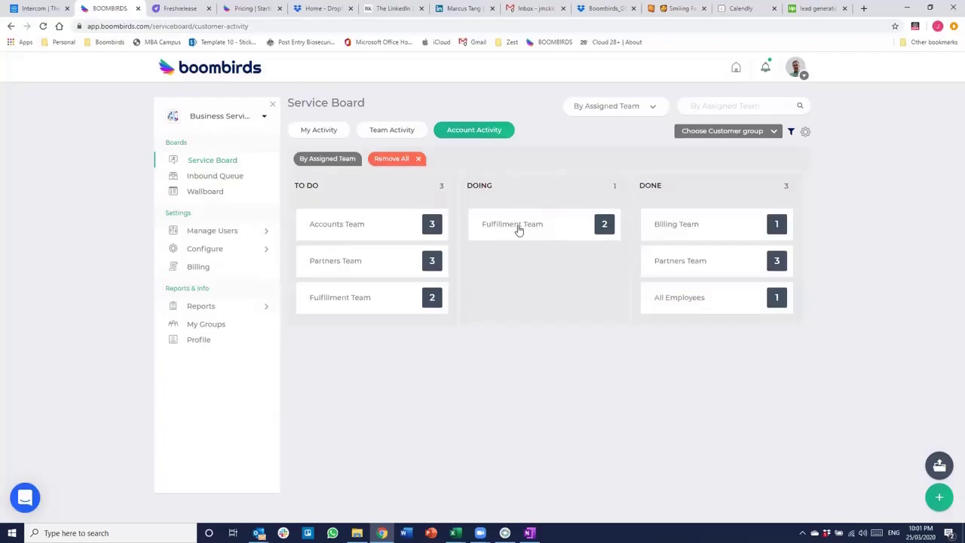
click(624, 110)
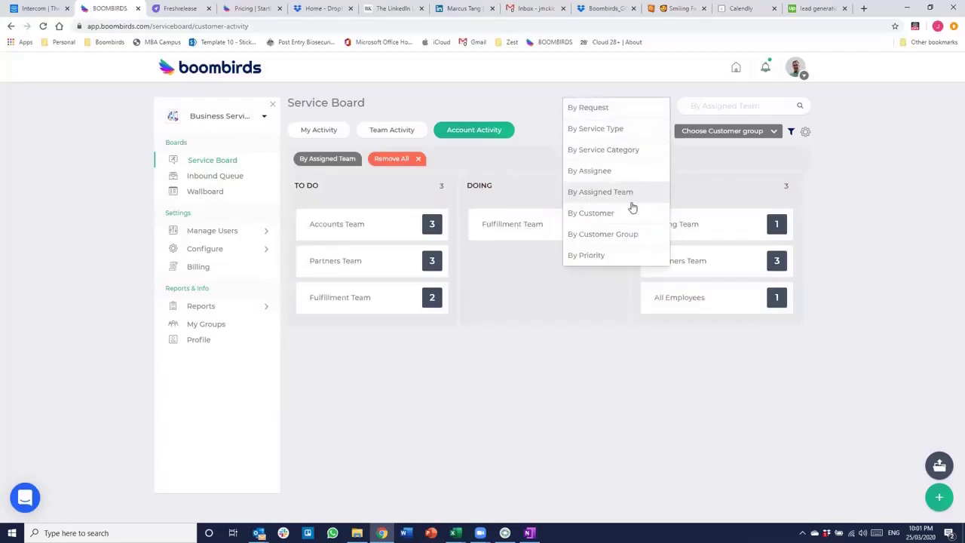
click(618, 173)
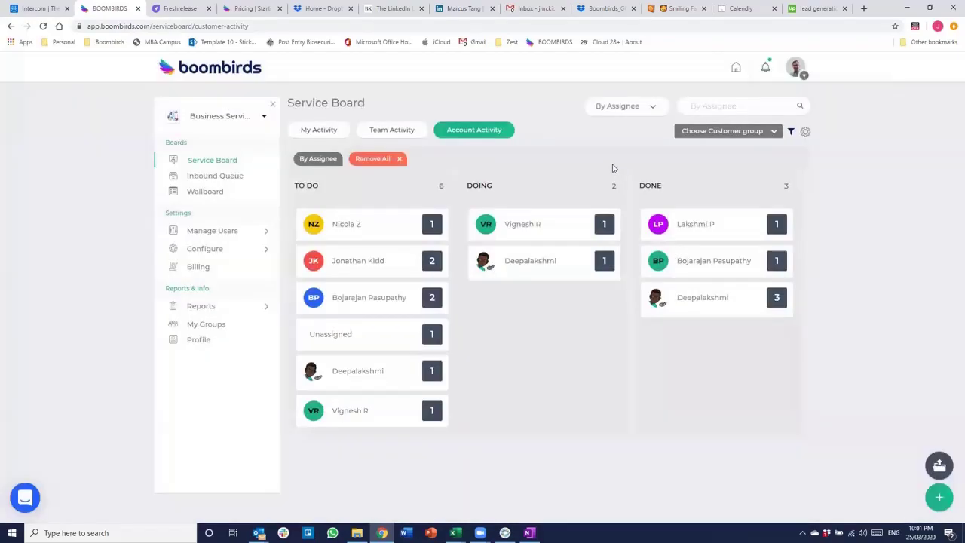
click(611, 111)
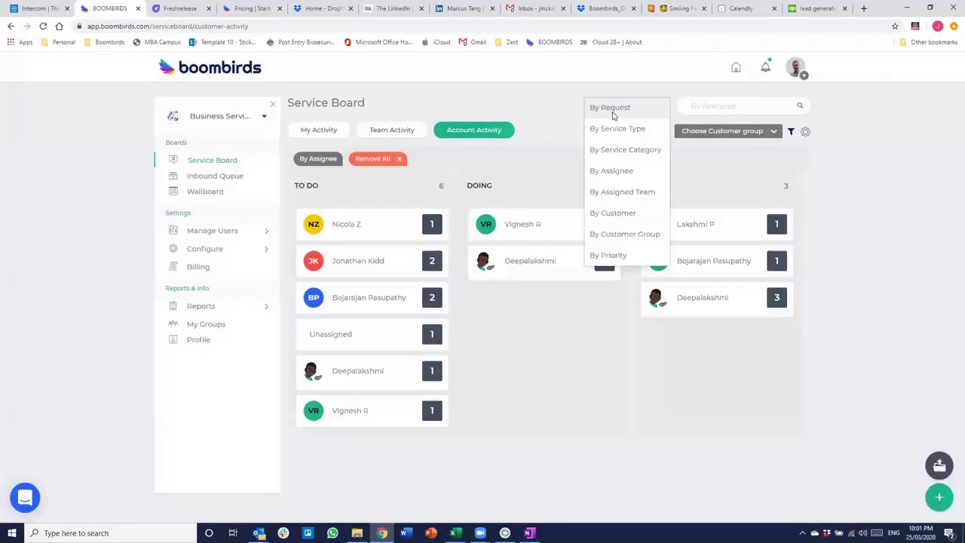
click(626, 150)
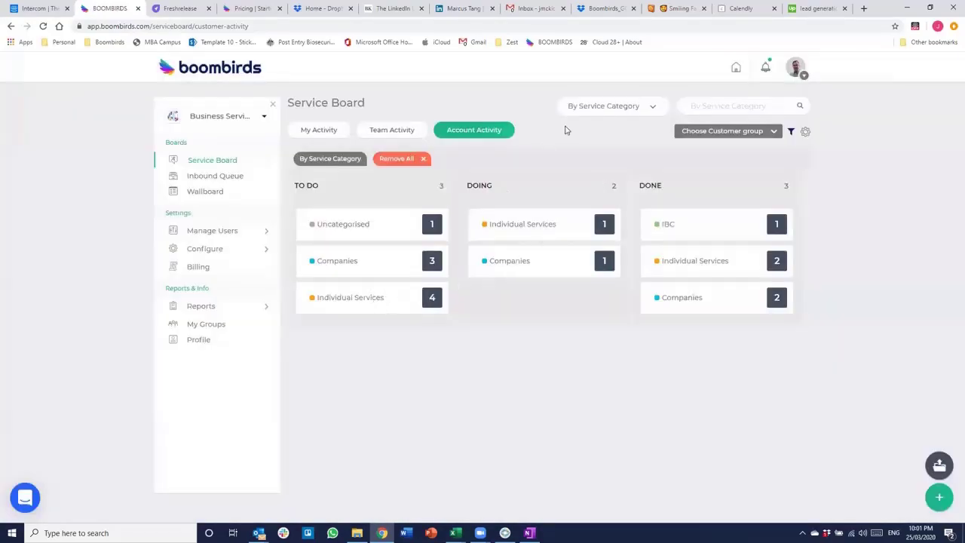
Group the account's requests by service type and show only the Individual IT Filing requests
click(625, 110)
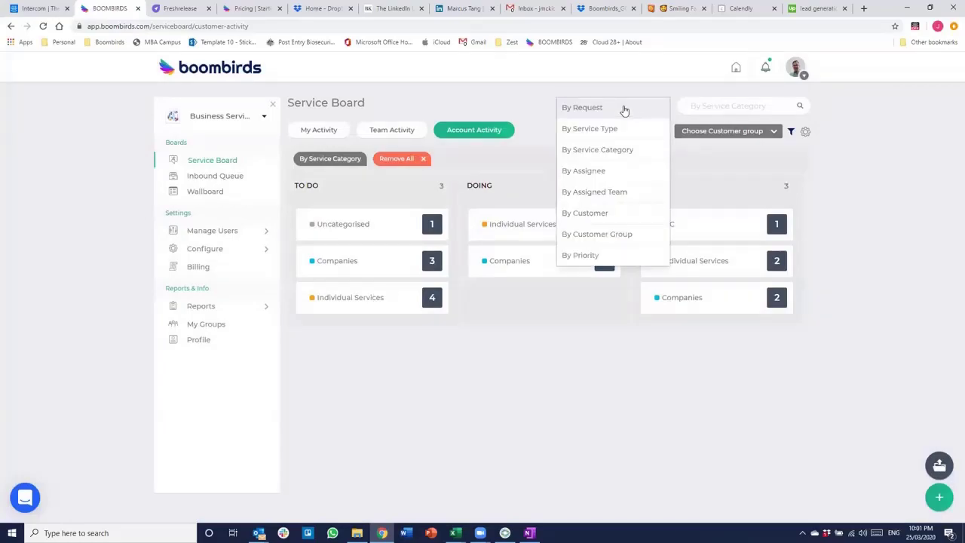
click(613, 127)
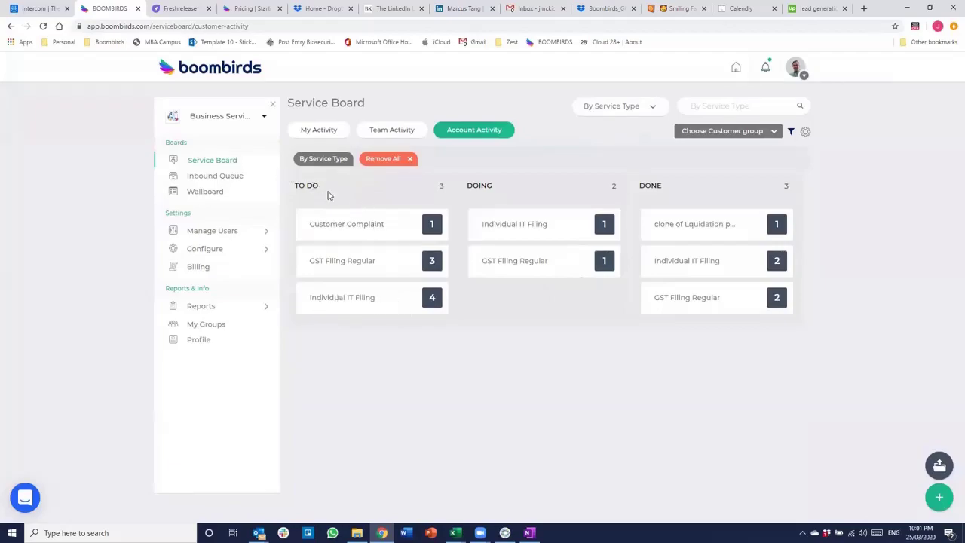
click(367, 302)
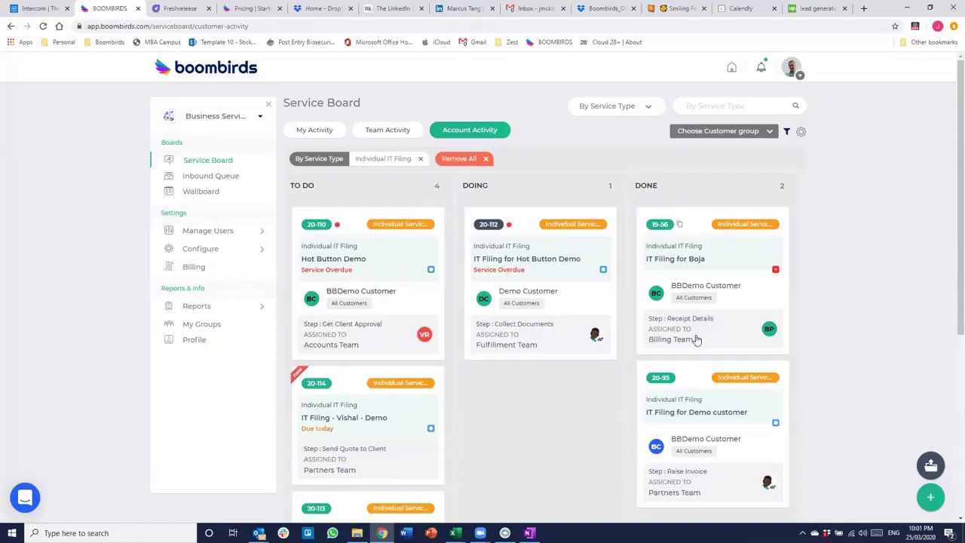
Open the Test Case request at the end of the team's To Do list without marking it as an active task
click(389, 130)
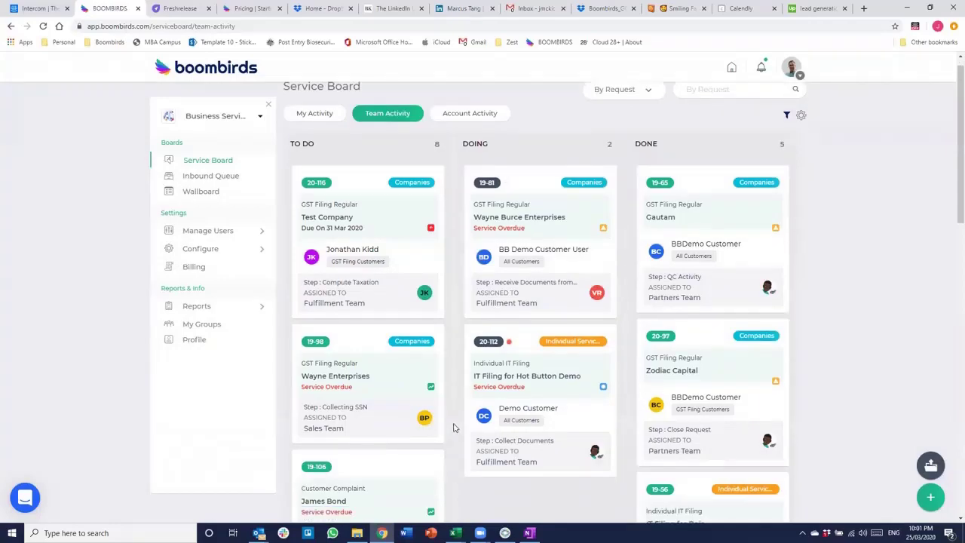
scroll(455, 428, down, 10)
scroll(453, 428, down, 3)
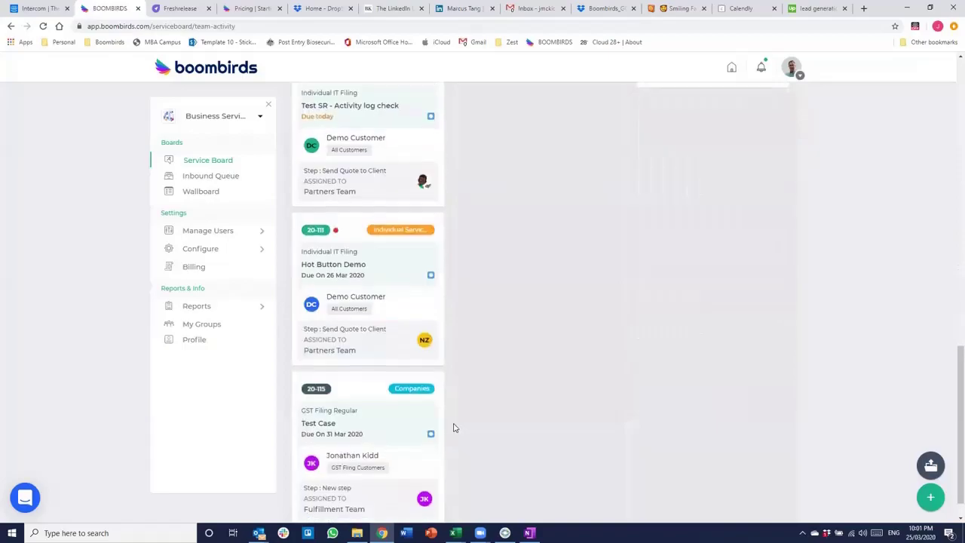
scroll(454, 427, down, 1)
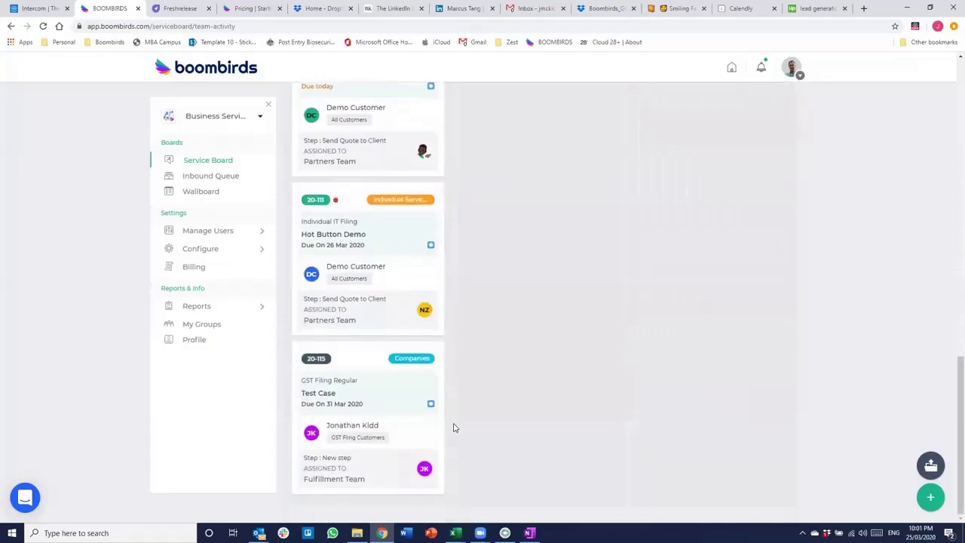
click(372, 388)
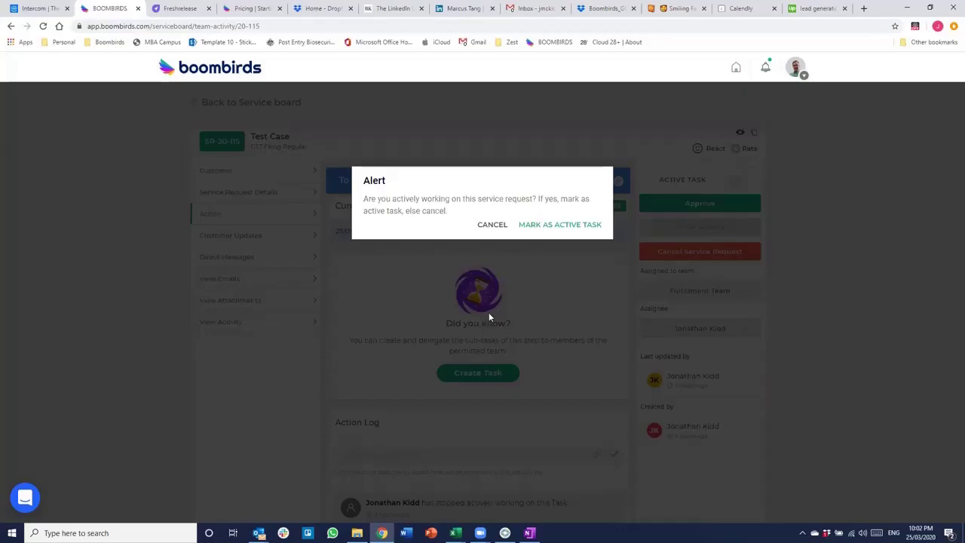
click(492, 225)
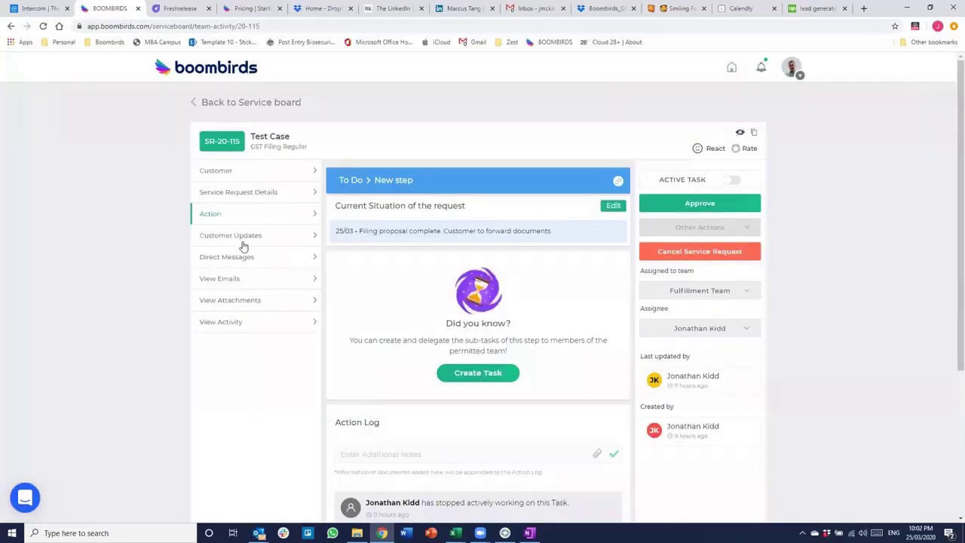
Review the request's customer updates and look at the form for messaging the customer, closing it without sending
click(246, 238)
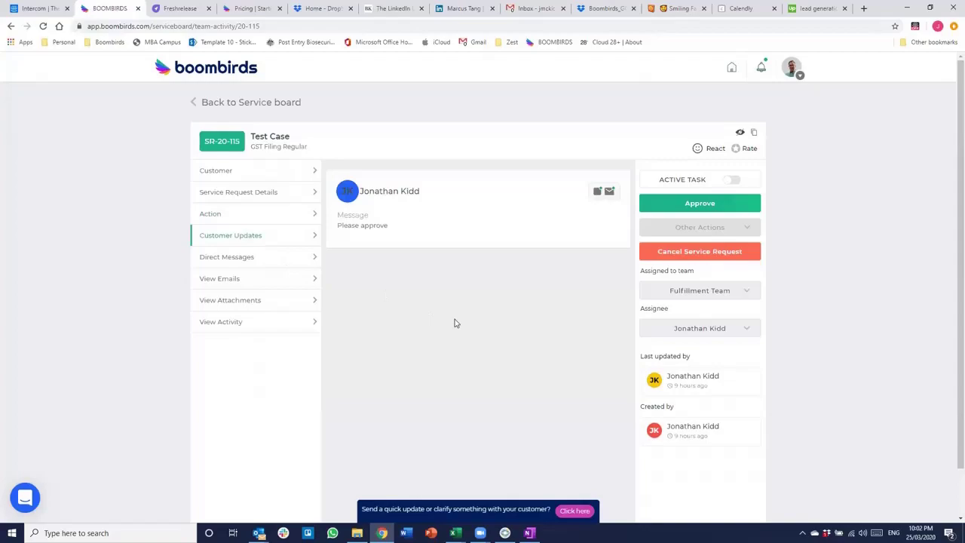
drag(202, 142, 263, 138)
click(405, 323)
click(575, 510)
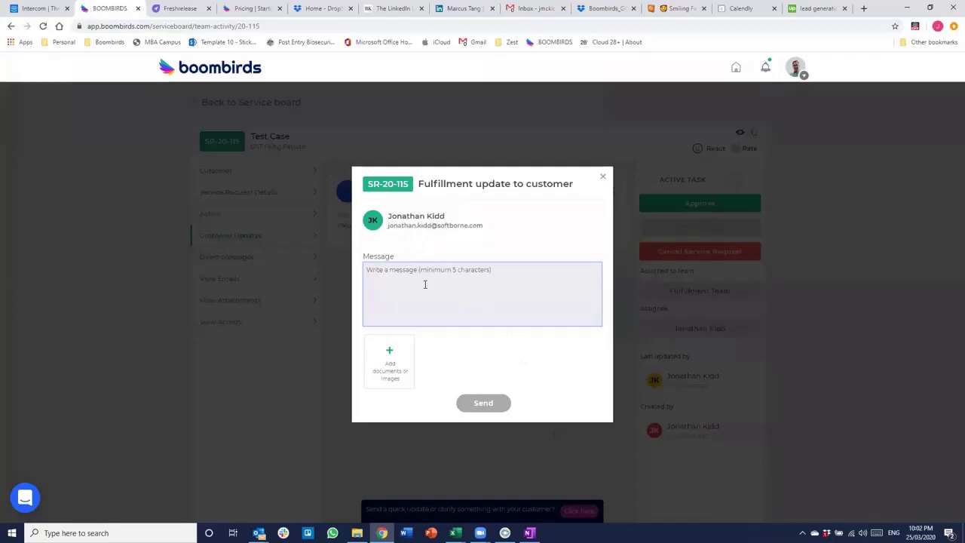
click(603, 178)
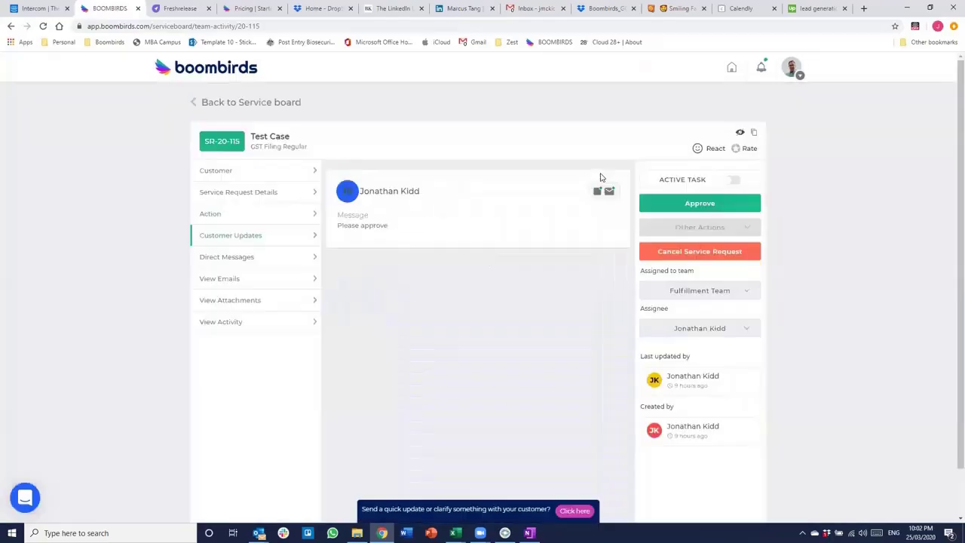
Review the request's direct messages and read the full customer update e-mail
click(235, 258)
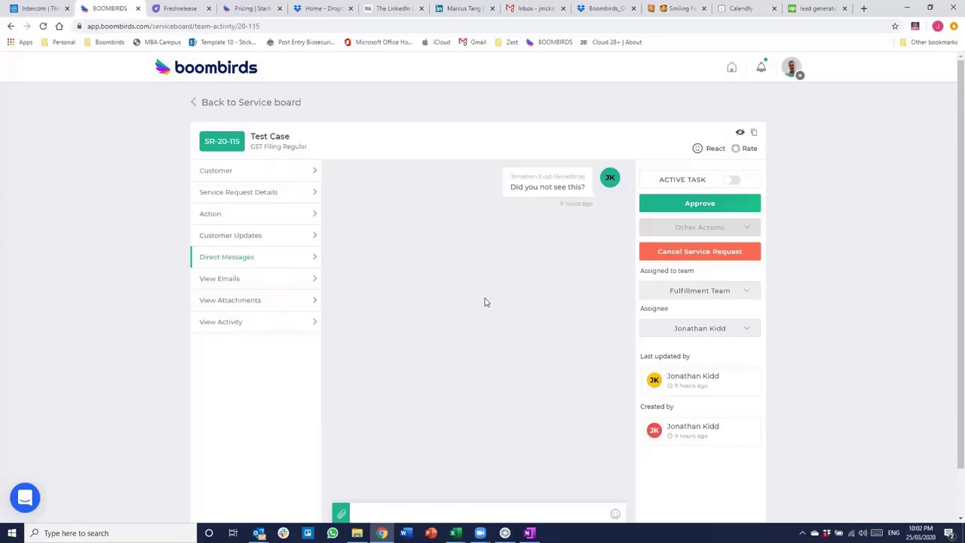
click(221, 285)
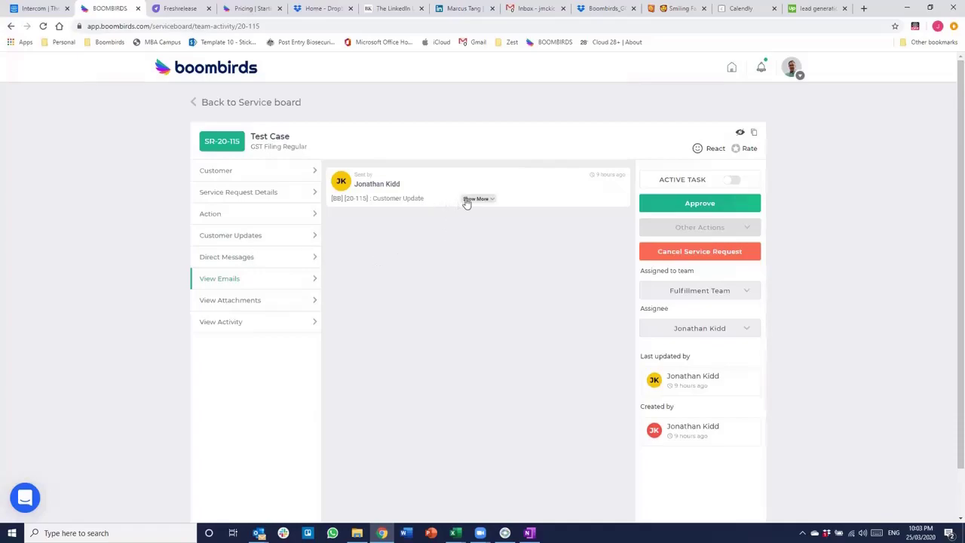
click(466, 199)
scroll(389, 285, down, 3)
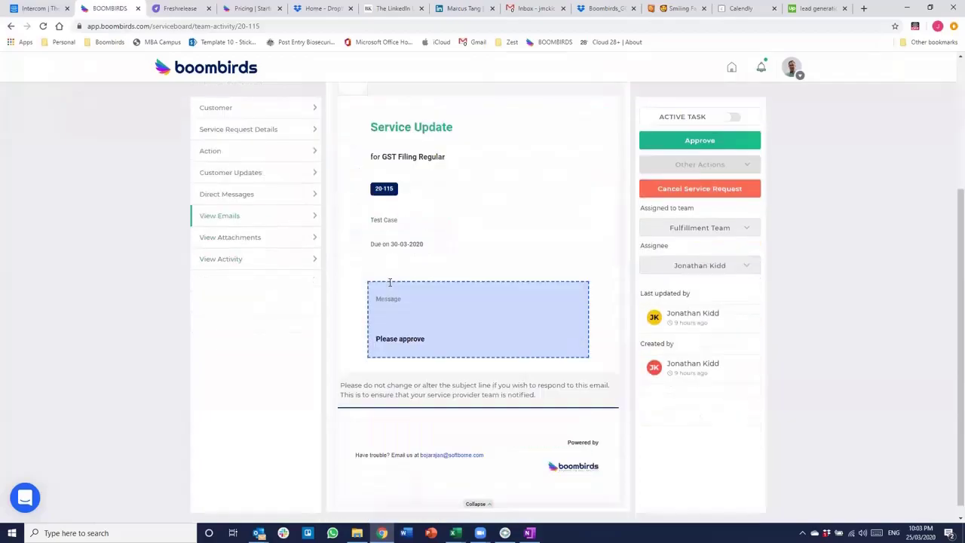
scroll(398, 153, up, 3)
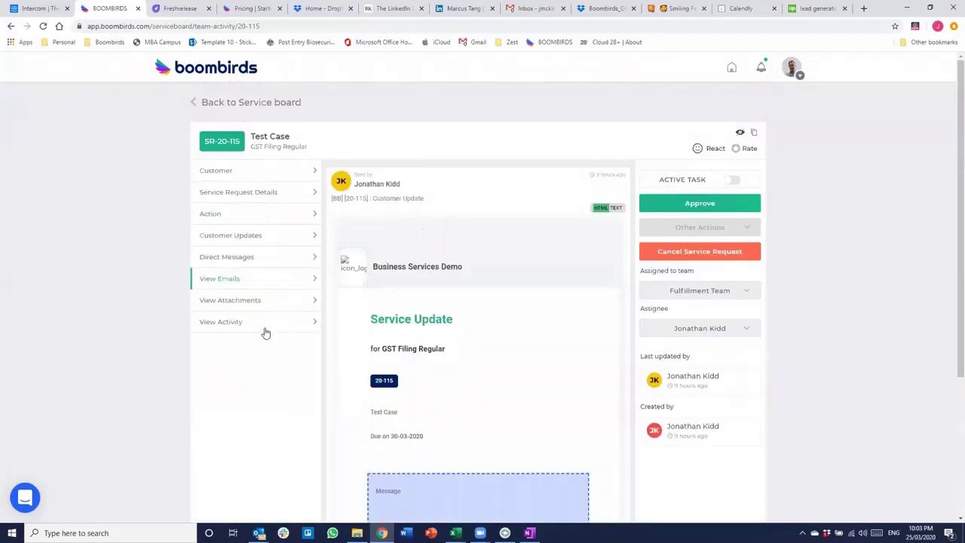
Return to the Service Board and start a new service request for GST Filing Regular
click(195, 106)
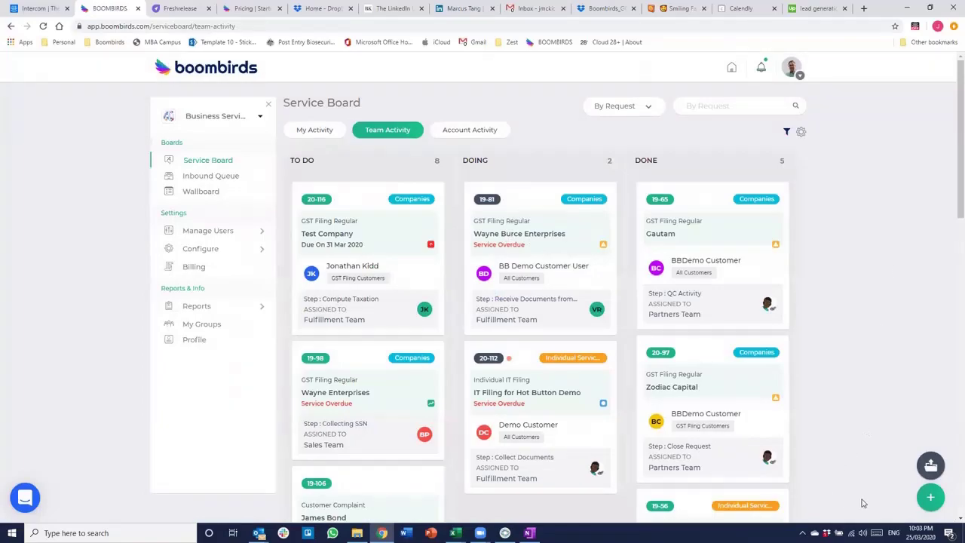
click(930, 496)
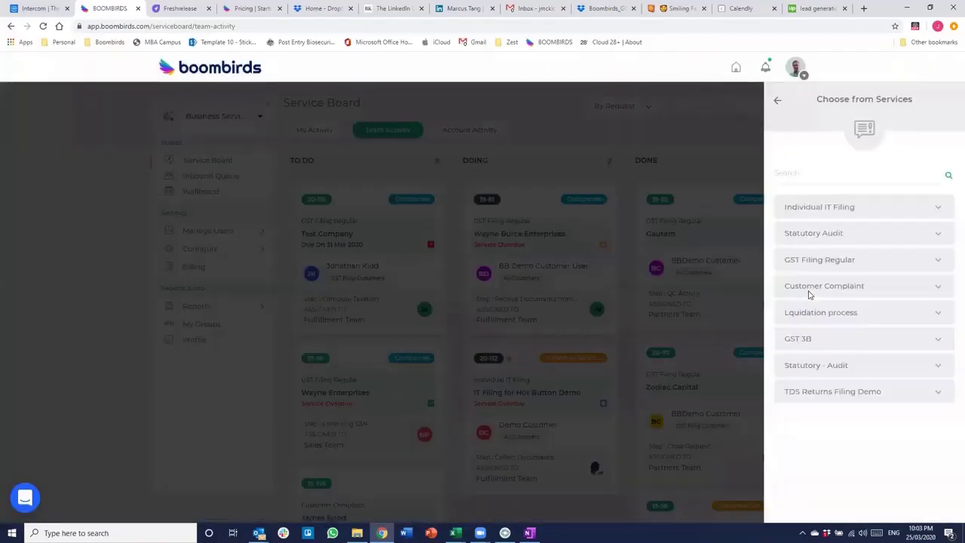
click(938, 263)
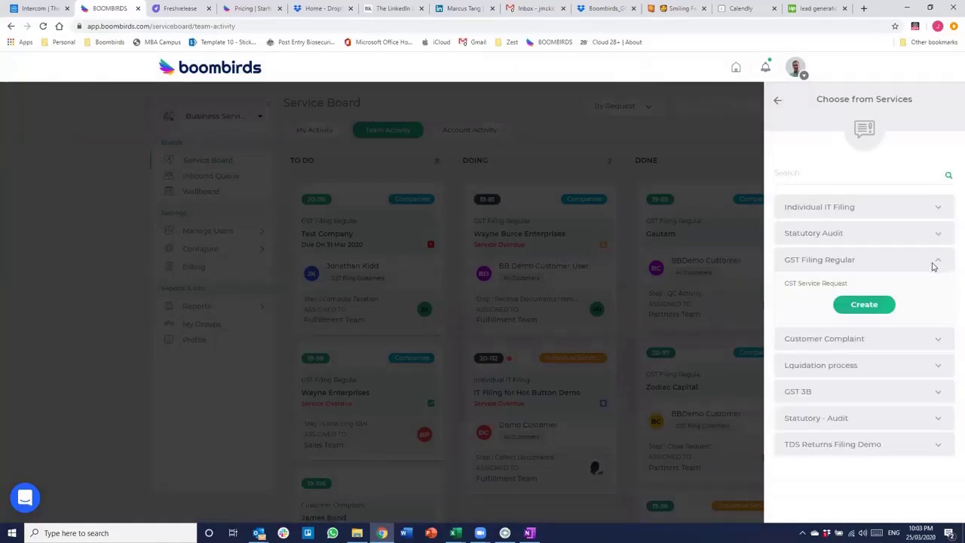
click(857, 305)
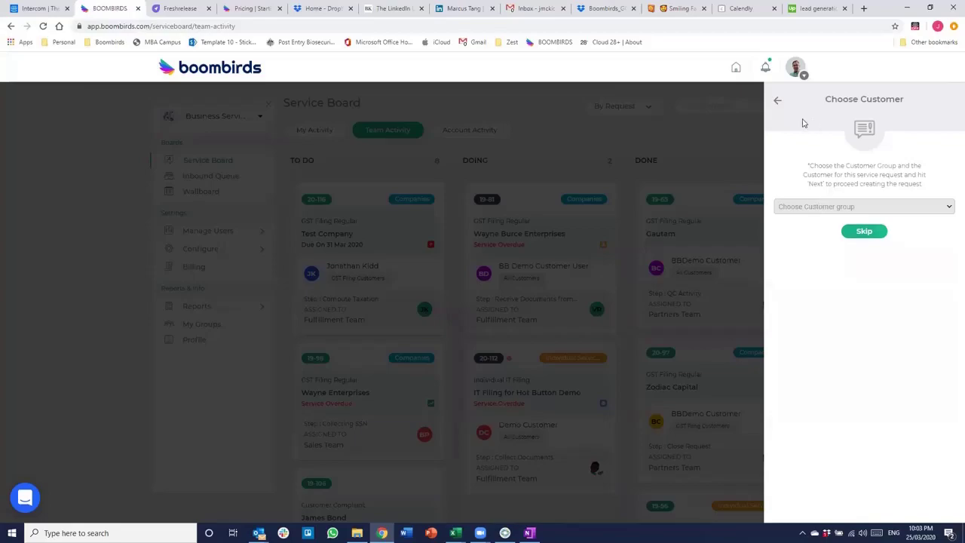
Choose a customer from the All Customers group for the new request and proceed to the request form
click(842, 205)
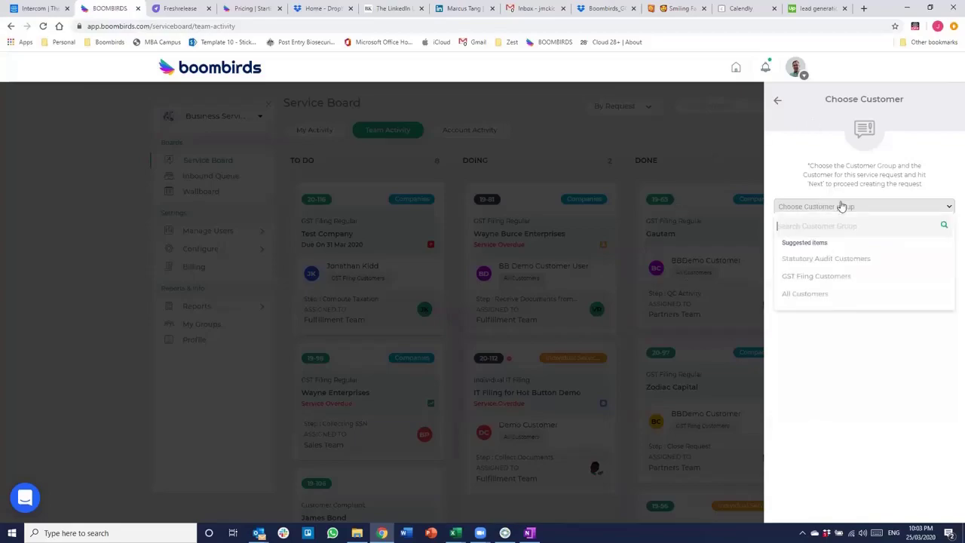
click(824, 293)
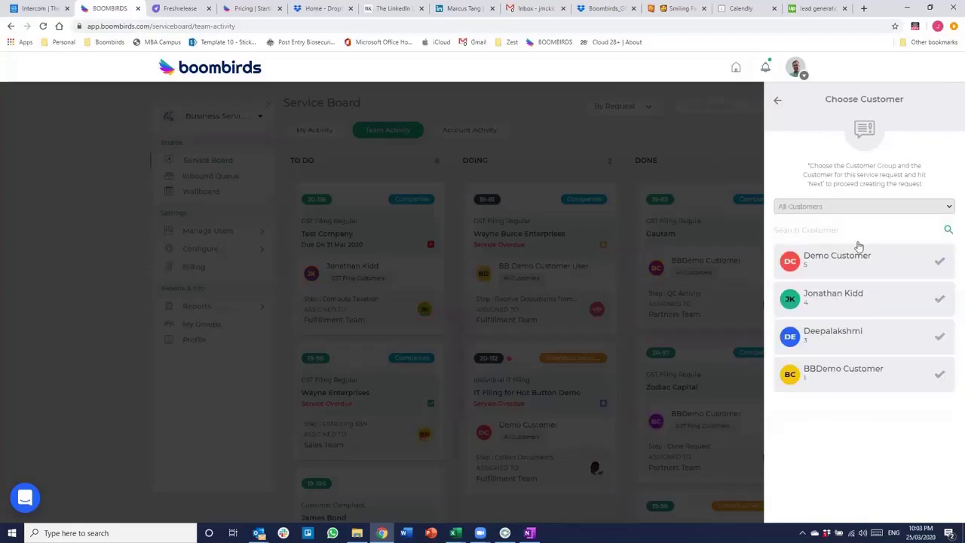
click(932, 349)
click(909, 332)
Enter Test Org as the organisation name and Test as the description in the service request form
click(797, 235)
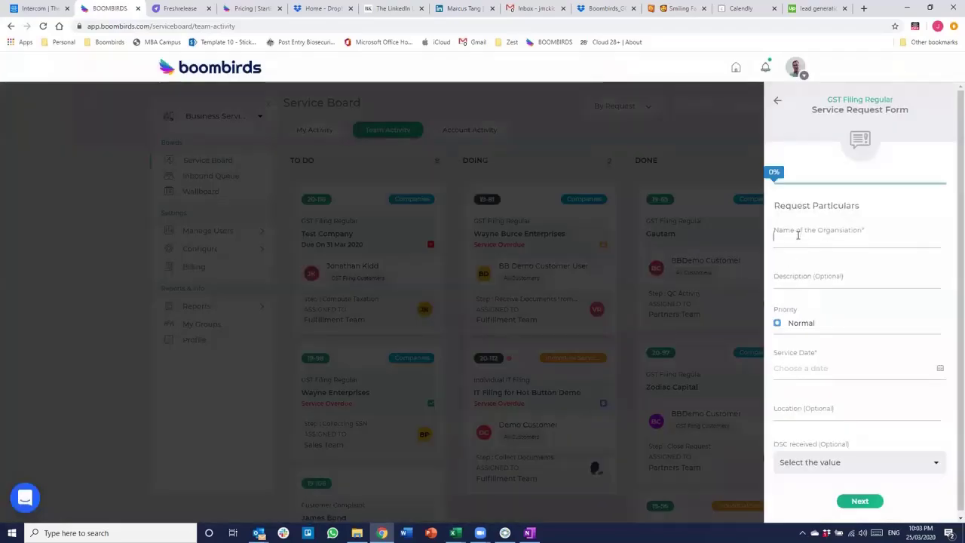
text(Test Org)
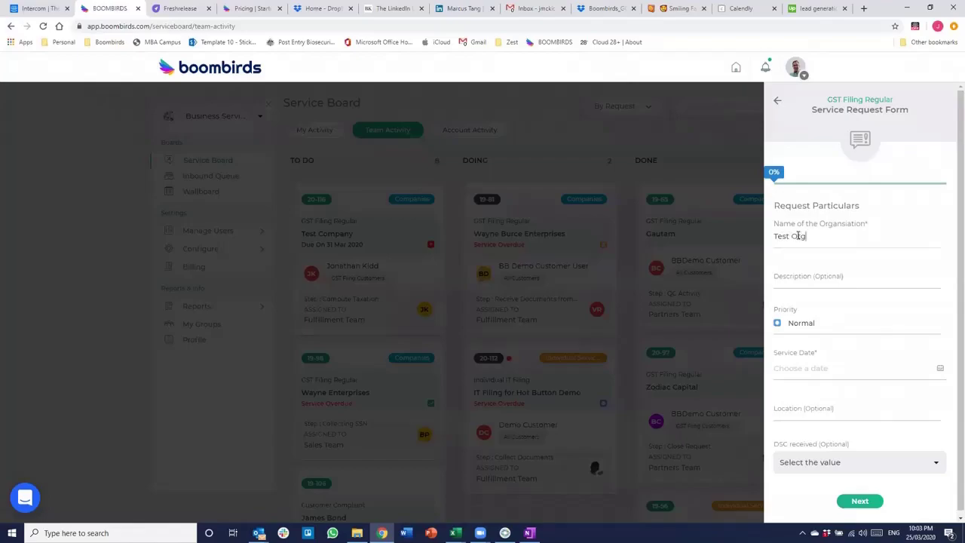
key(Tab)
text(Test)
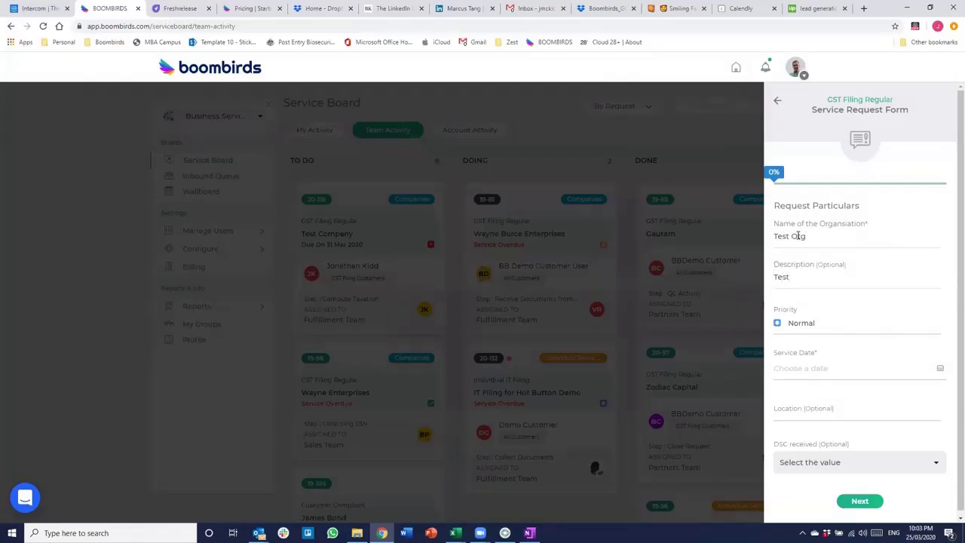
Set the service date to 31 March 2020 and DSC received to No, and proceed to team assignment
click(784, 370)
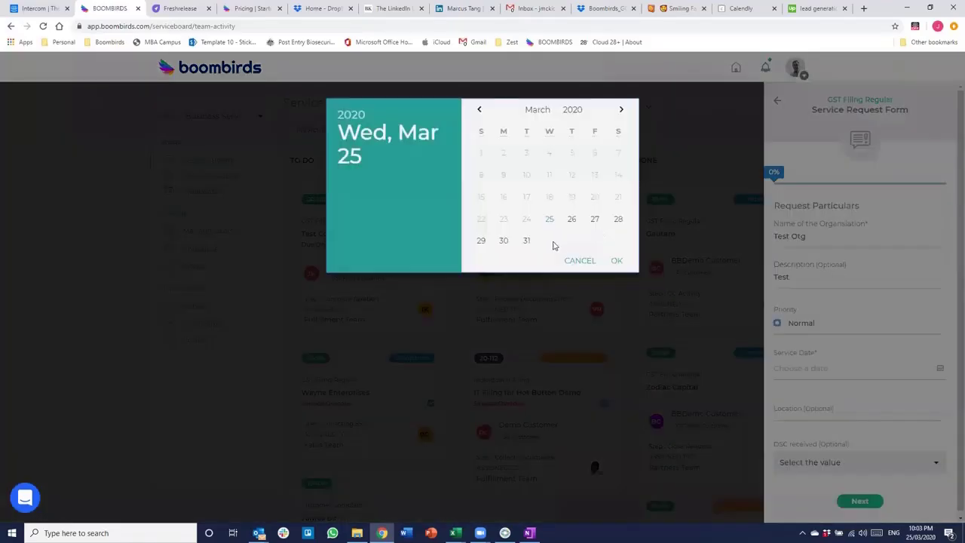
click(526, 240)
click(870, 470)
click(795, 435)
click(856, 500)
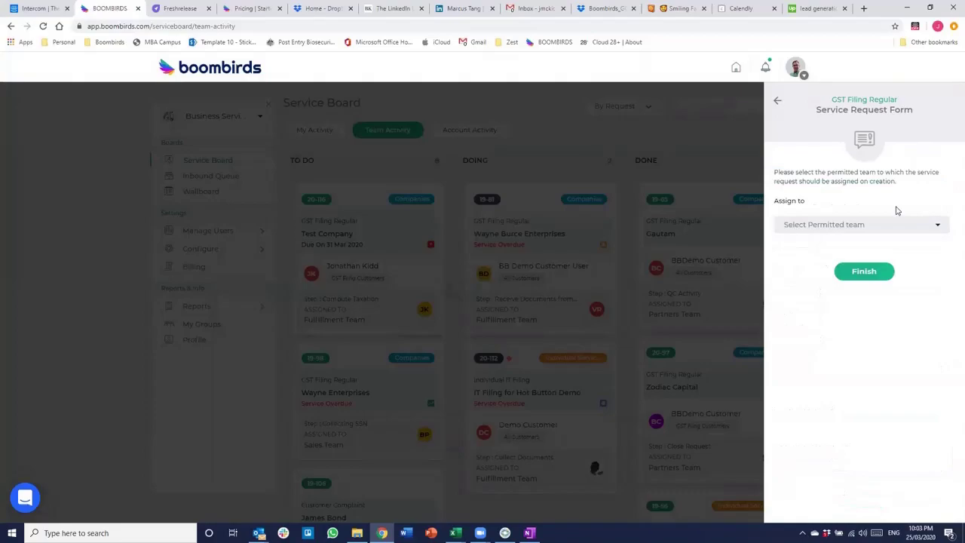
Assign the new request to the Fulfillment Team, finish creating it, and make it the active task
click(876, 229)
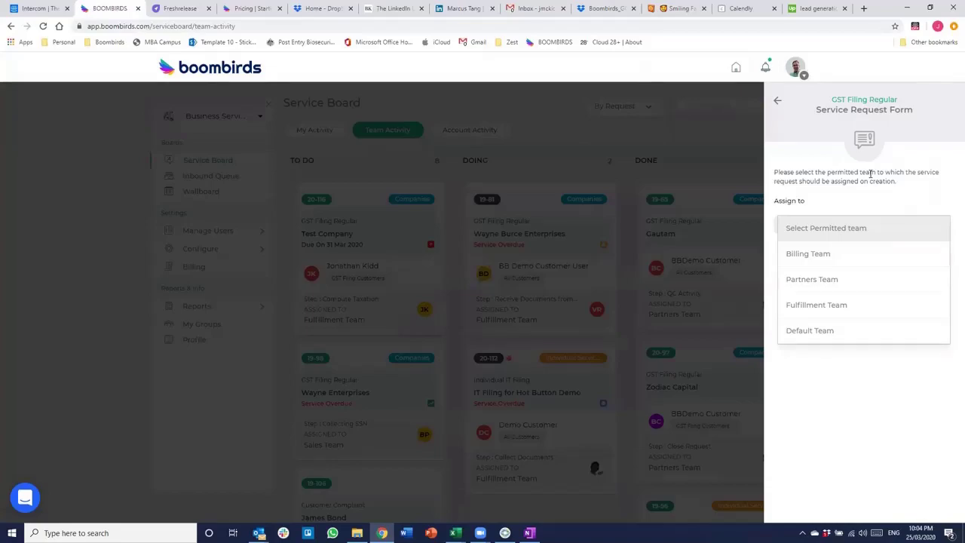
click(865, 300)
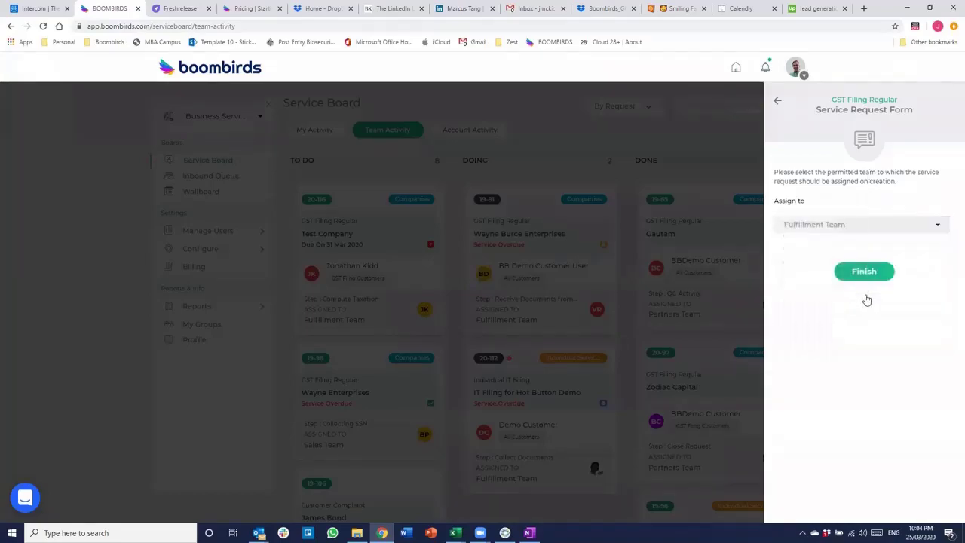
click(873, 273)
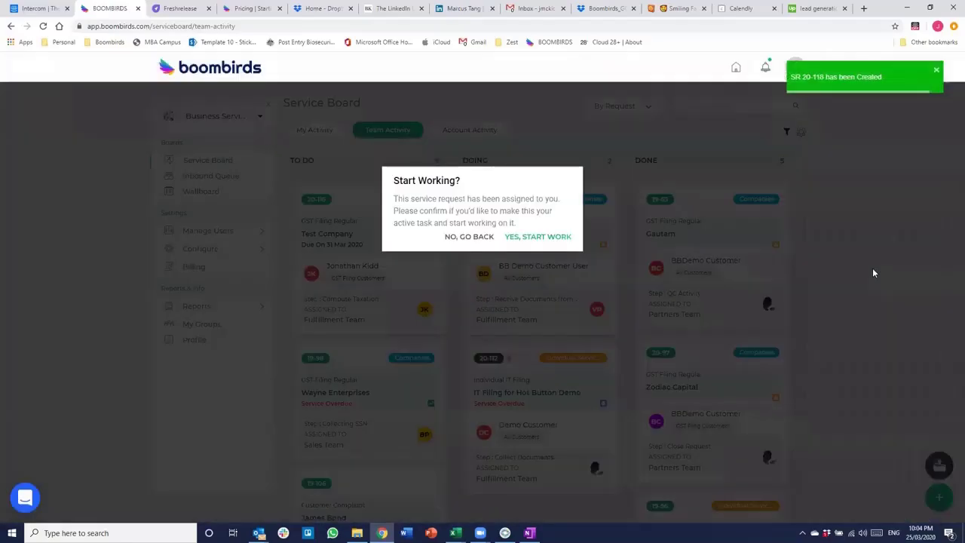
click(522, 238)
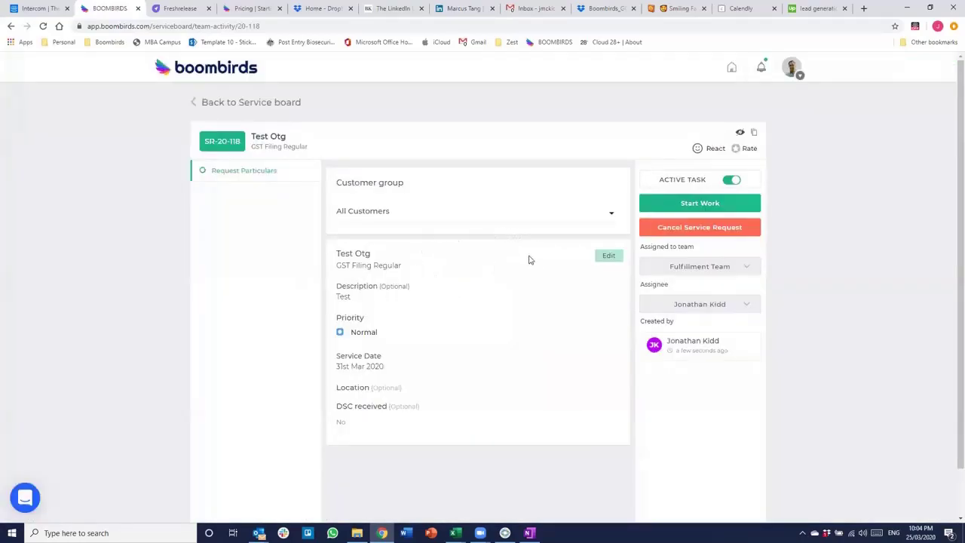
Review the new request's particulars and open them for editing to see the priority options
drag(334, 254, 498, 387)
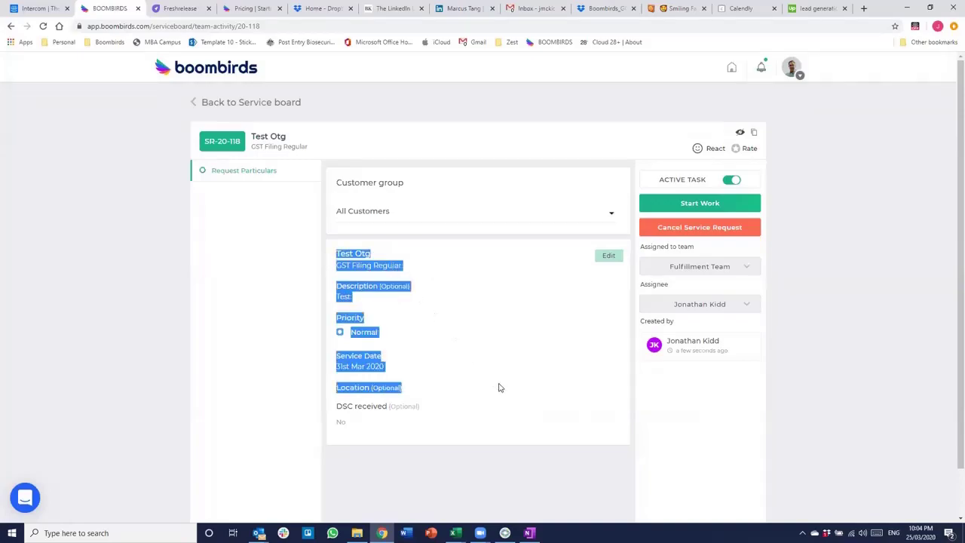
click(498, 387)
click(508, 347)
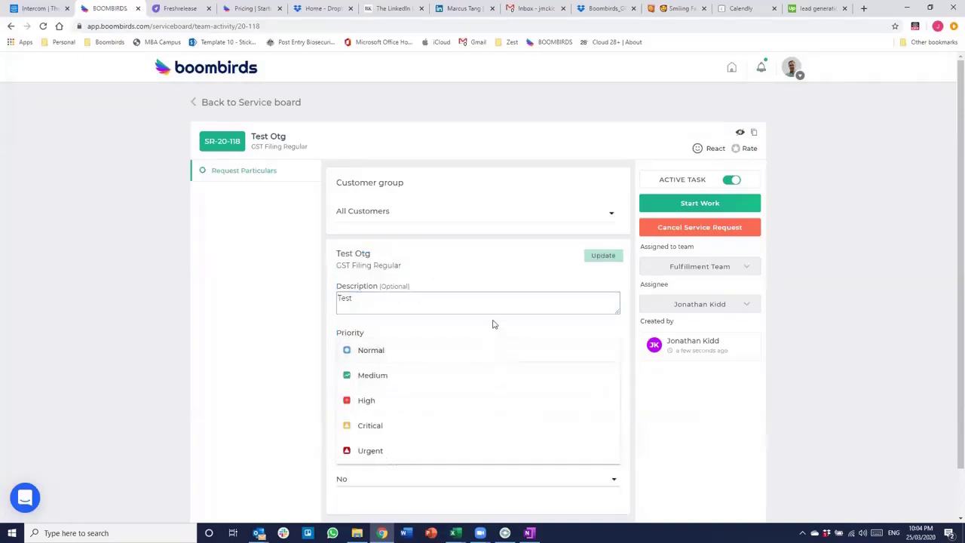
click(533, 259)
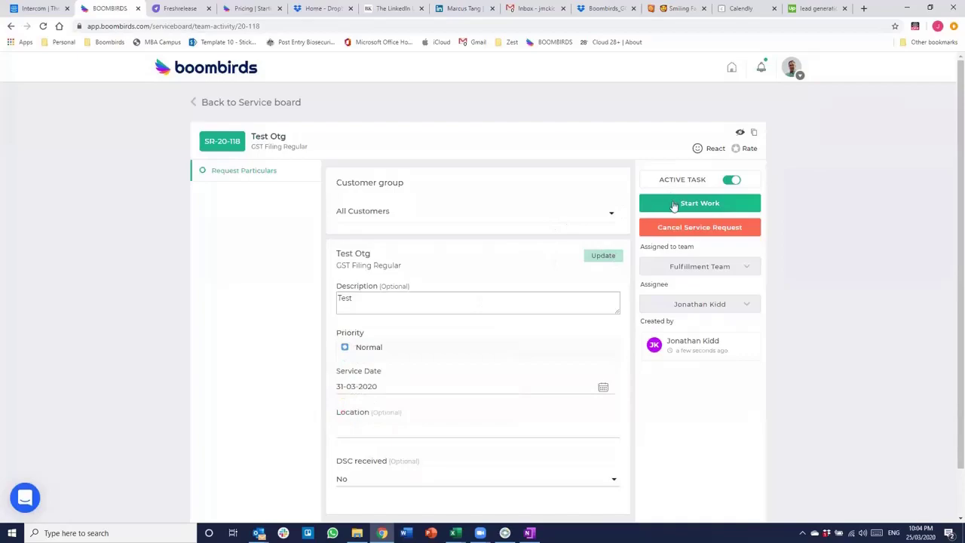
Start work on the request and look over its Compute Taxation step, including the Client Information form
click(673, 205)
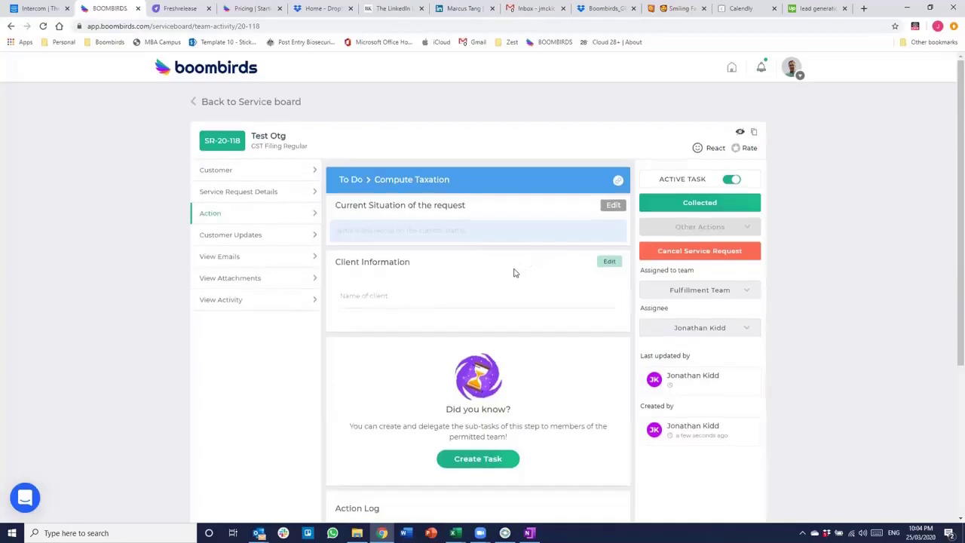
scroll(513, 272, down, 2)
scroll(514, 273, up, 2)
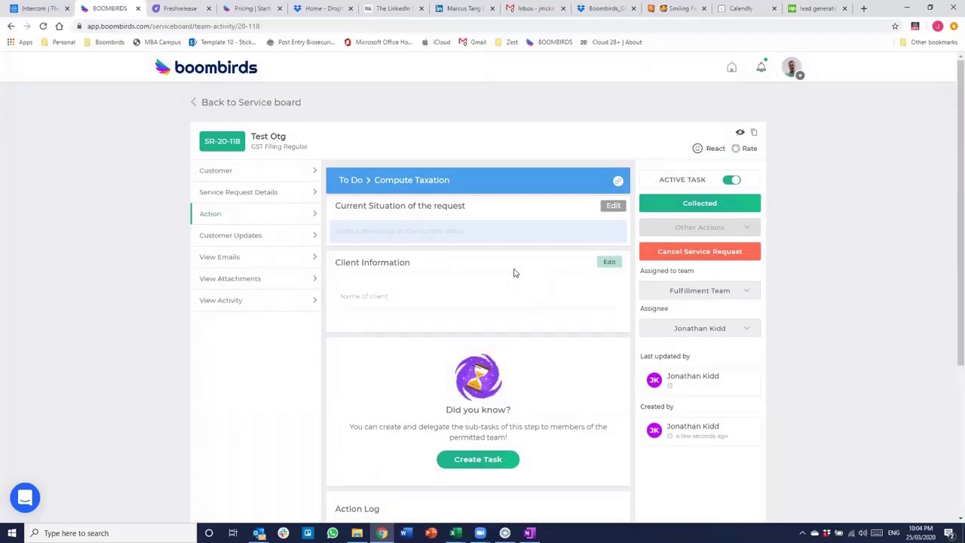
click(355, 291)
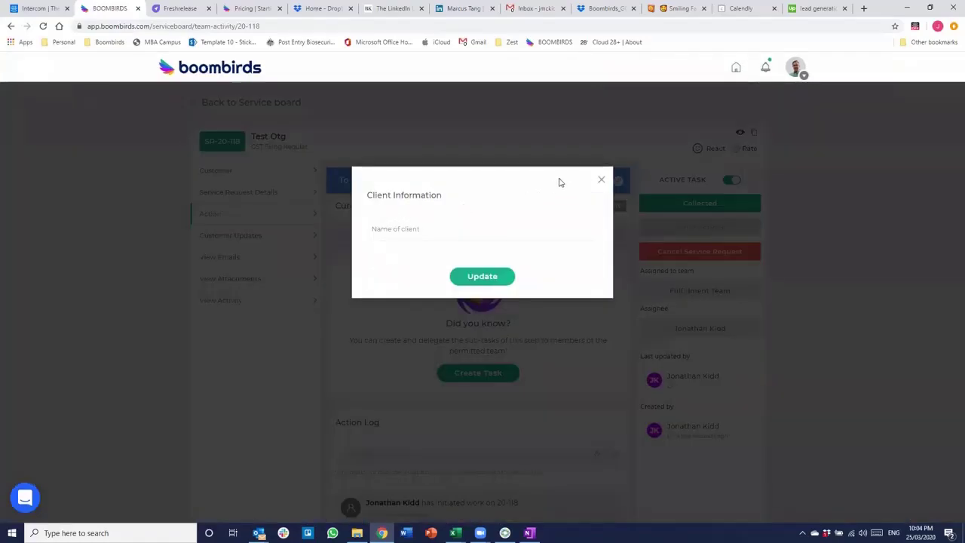
click(601, 181)
scroll(487, 366, down, 3)
scroll(486, 367, up, 2)
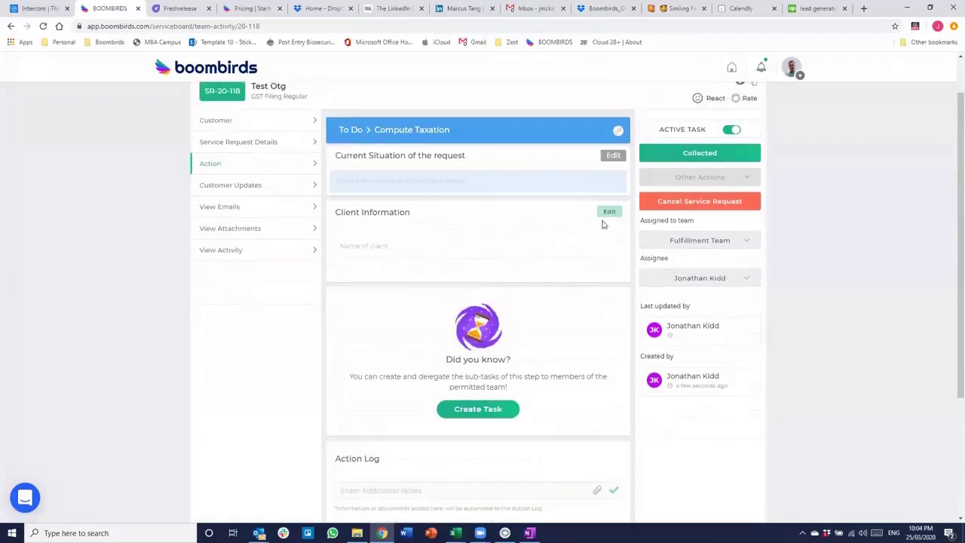
Enter Test as the name of client in Client Information and complete the Compute Taxation step as Collected
click(680, 155)
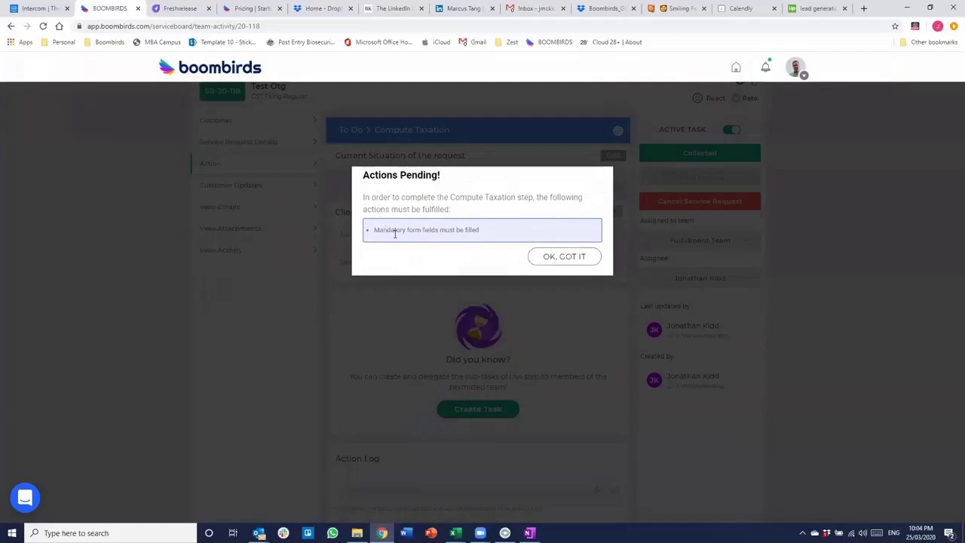
click(562, 257)
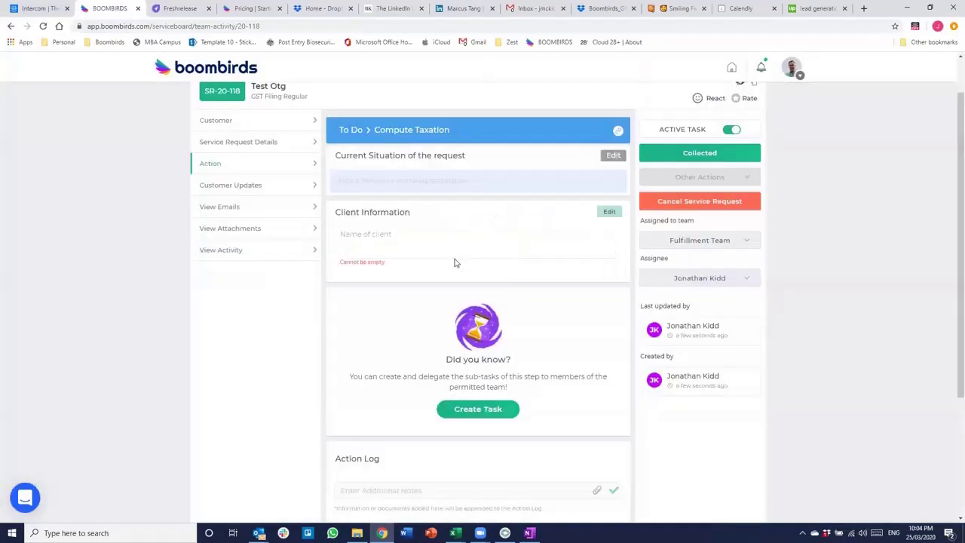
click(449, 254)
text(Test)
click(463, 276)
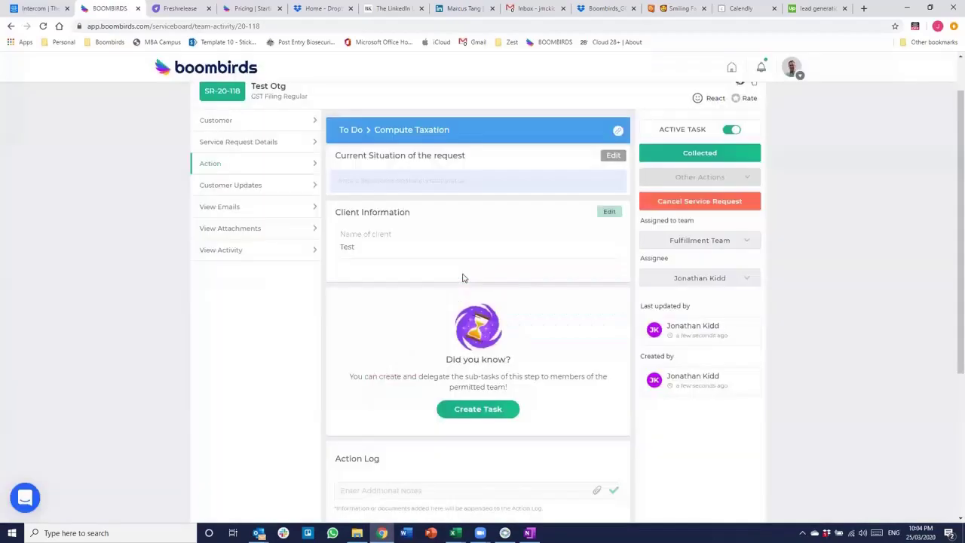
click(690, 153)
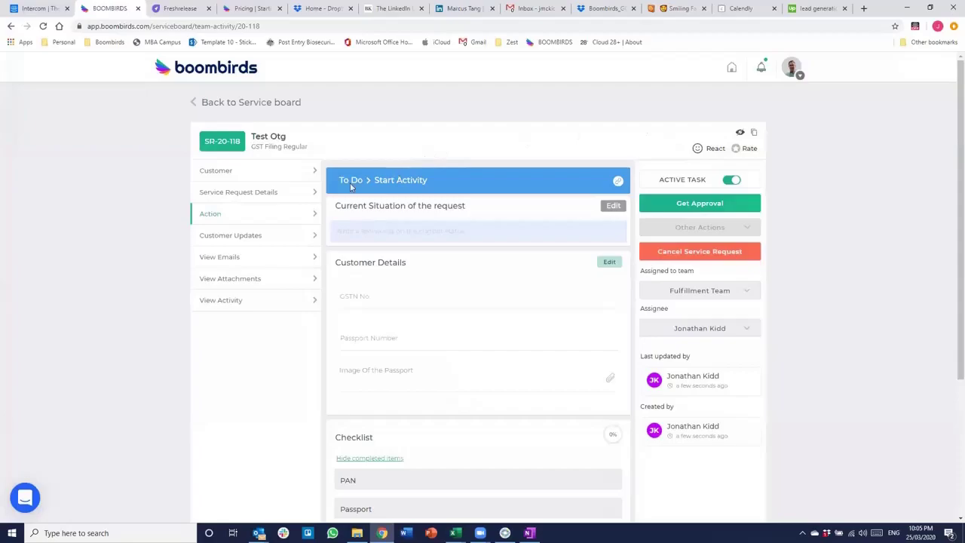
Look over the Start Activity step's customer details, checklist and action log
scroll(368, 294, down, 1)
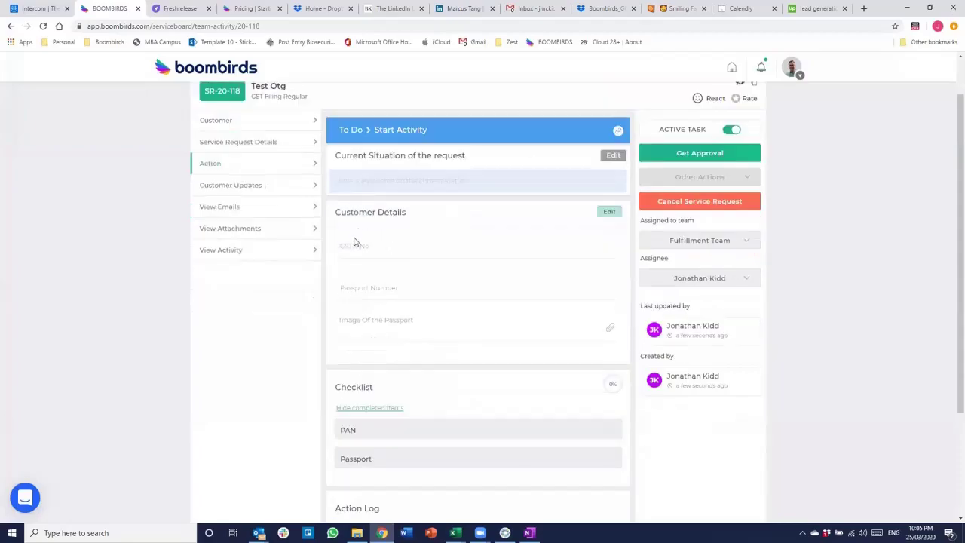
scroll(385, 364, down, 3)
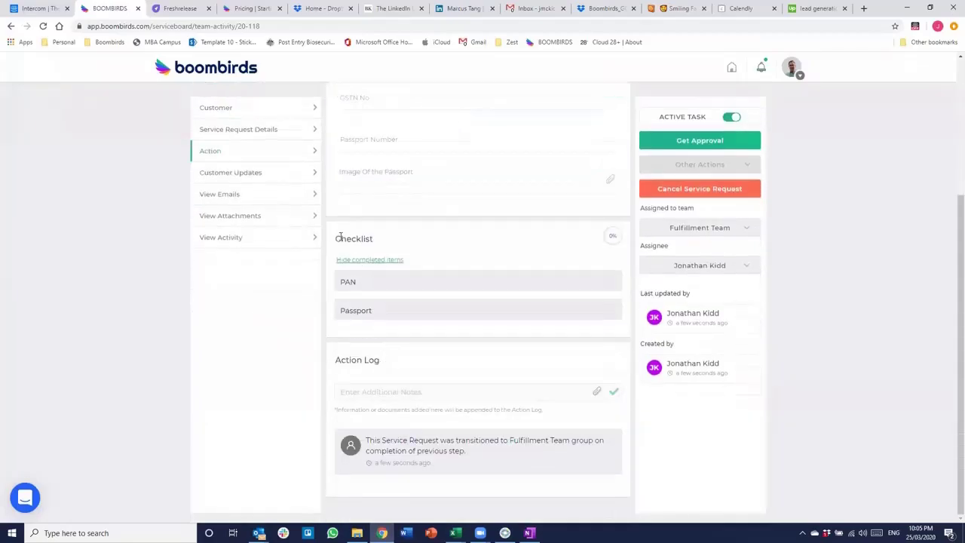
drag(338, 237, 373, 239)
click(374, 243)
drag(338, 359, 379, 362)
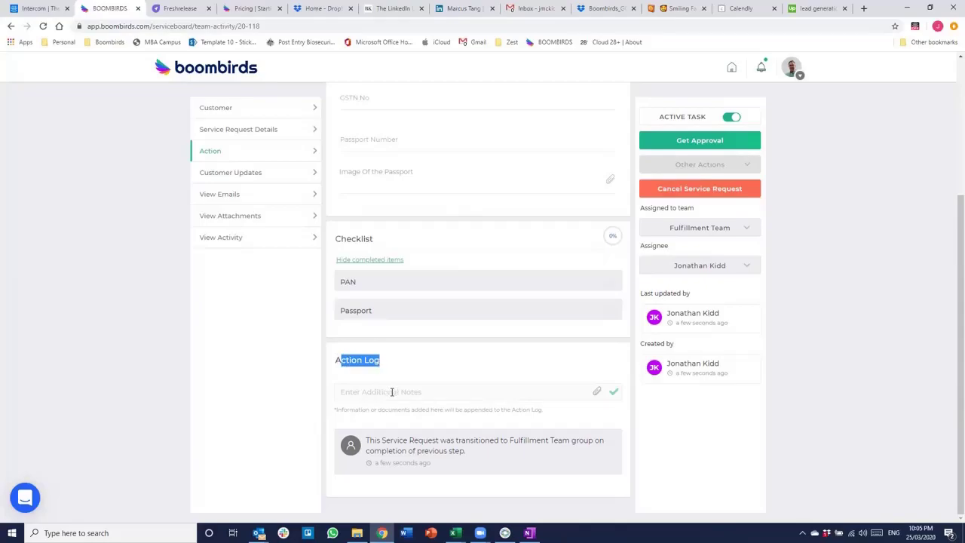
Open the request's service log and review the Start Activity and Compute Taxation entries
click(230, 243)
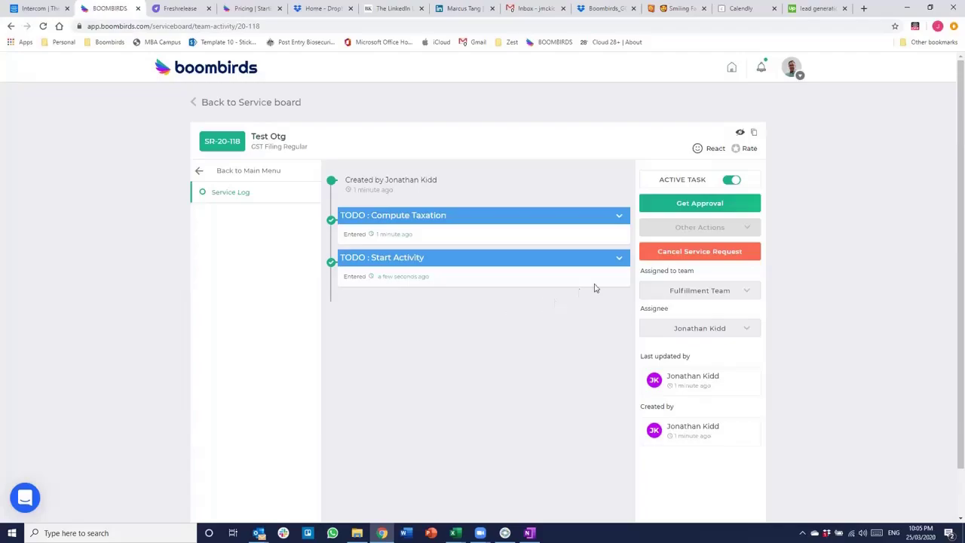
click(619, 259)
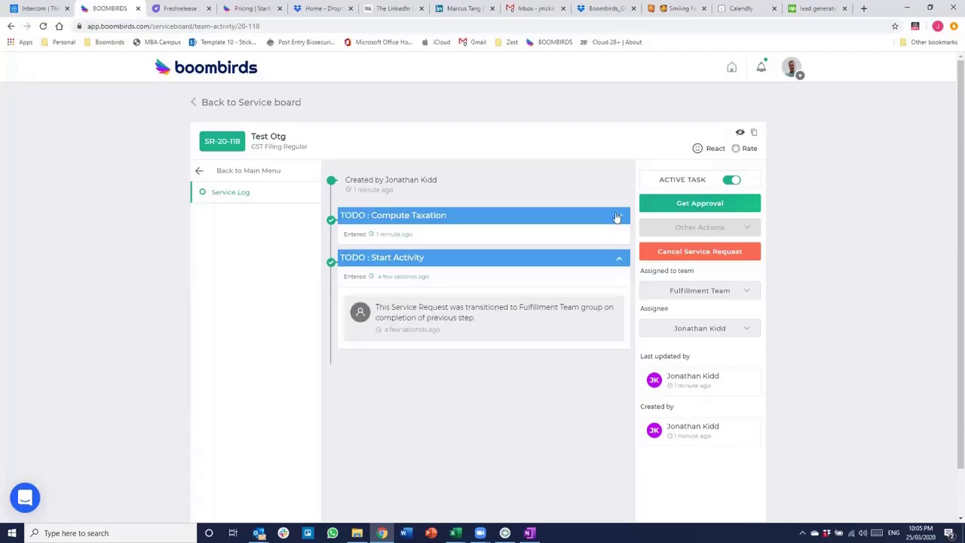
click(617, 216)
scroll(531, 335, down, 1)
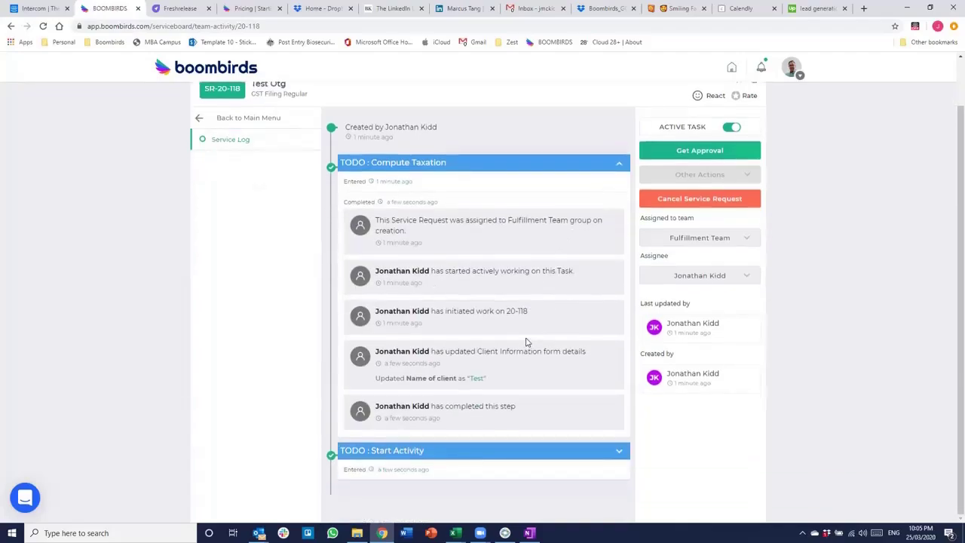
scroll(526, 342, up, 1)
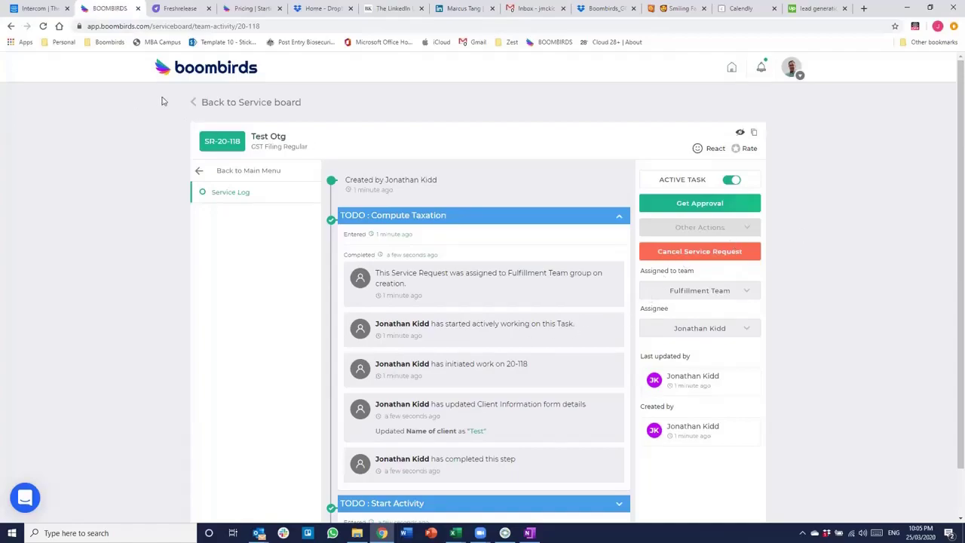
Return to the Service Board and open the recurrence policies in the services configuration
click(195, 102)
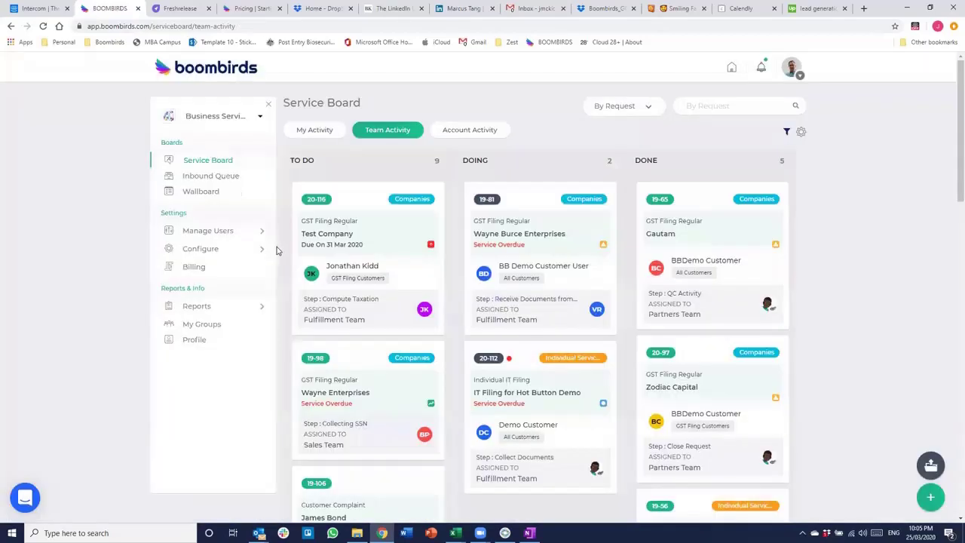
click(194, 252)
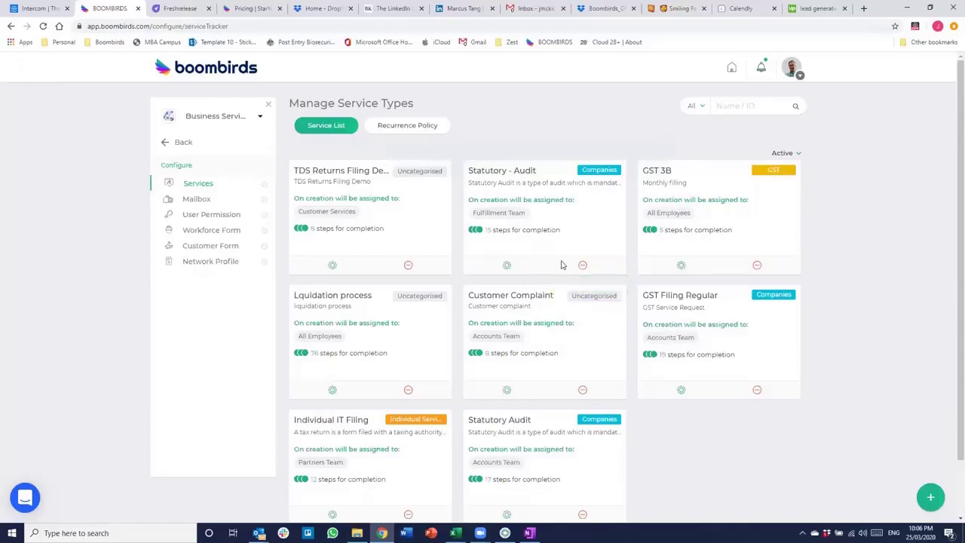
click(394, 128)
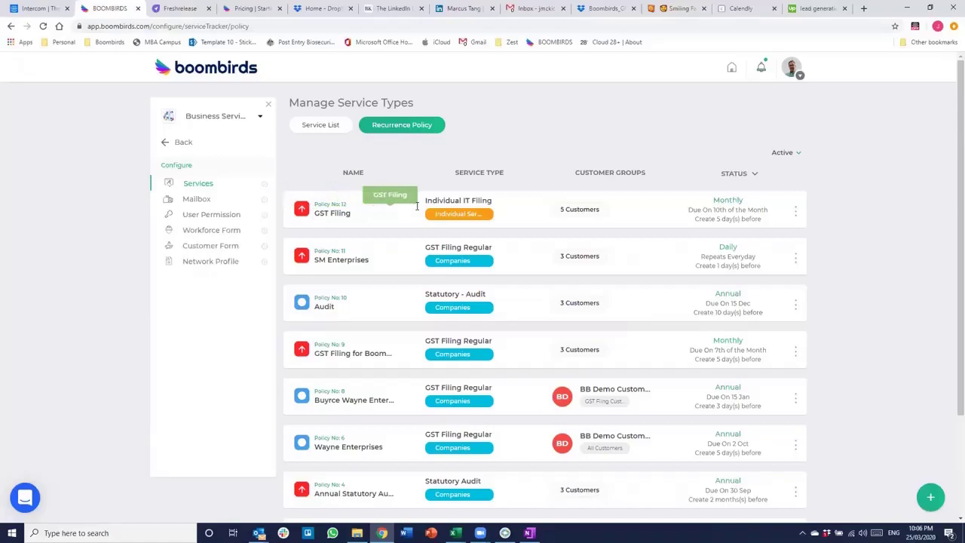
click(796, 213)
click(798, 215)
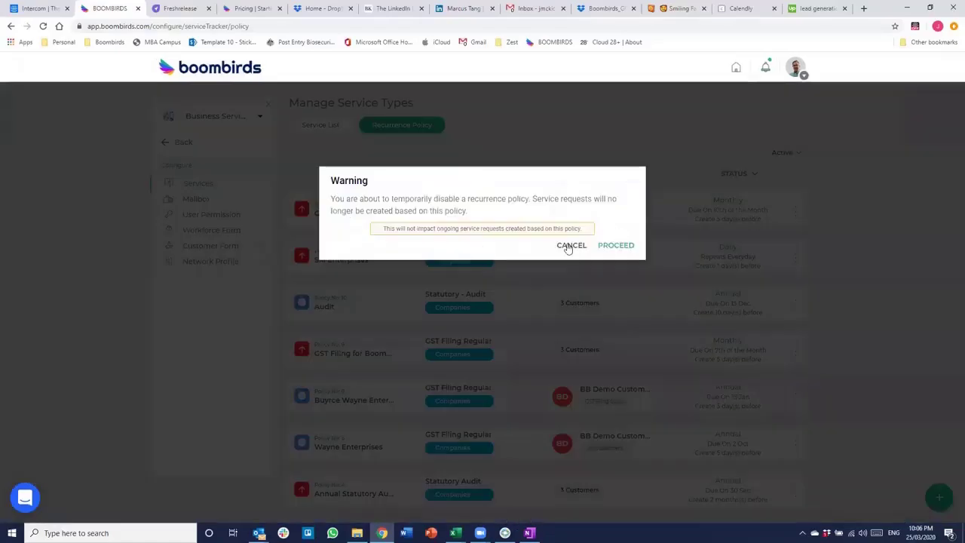
click(569, 244)
View the recurrence settings of the GST Filing policy, close them without saving, and look through the policy list
click(796, 213)
click(796, 212)
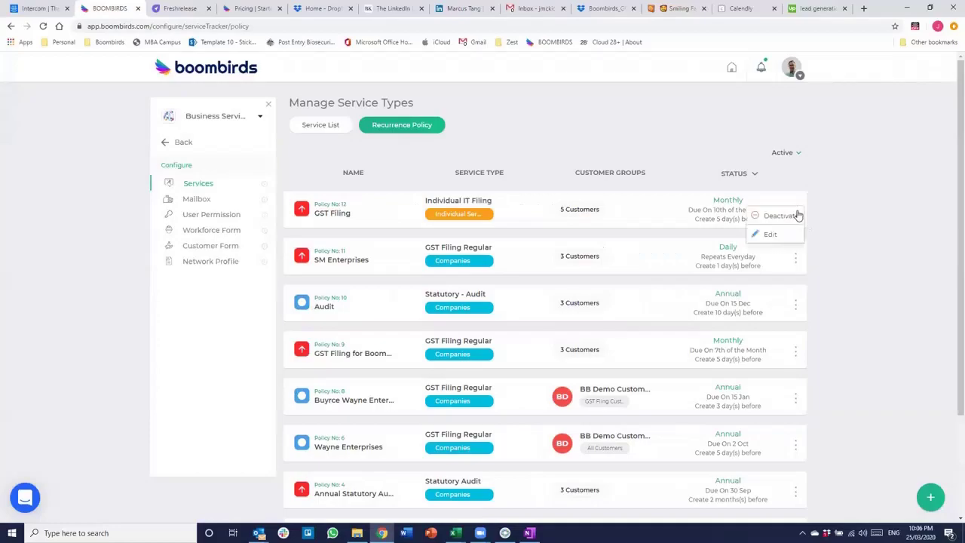
click(784, 233)
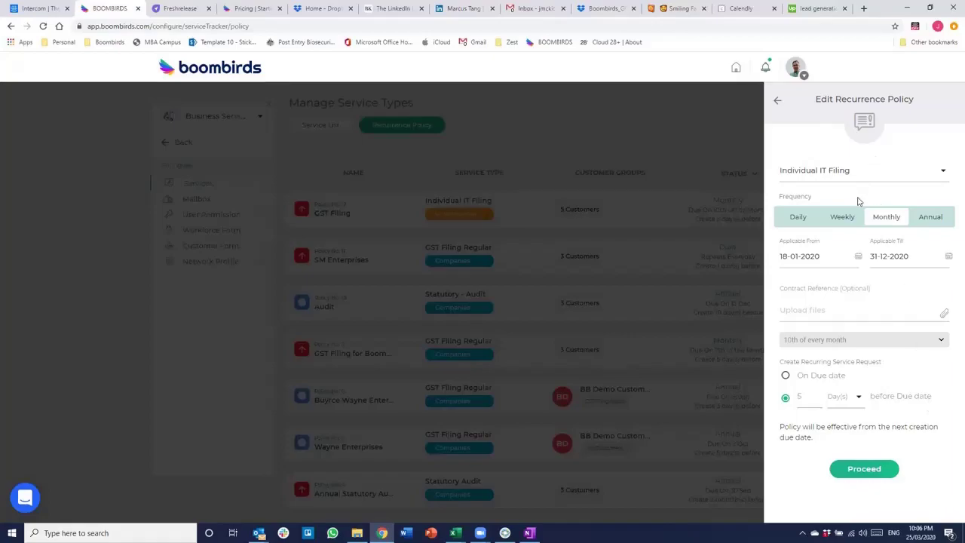
click(779, 100)
scroll(601, 341, down, 3)
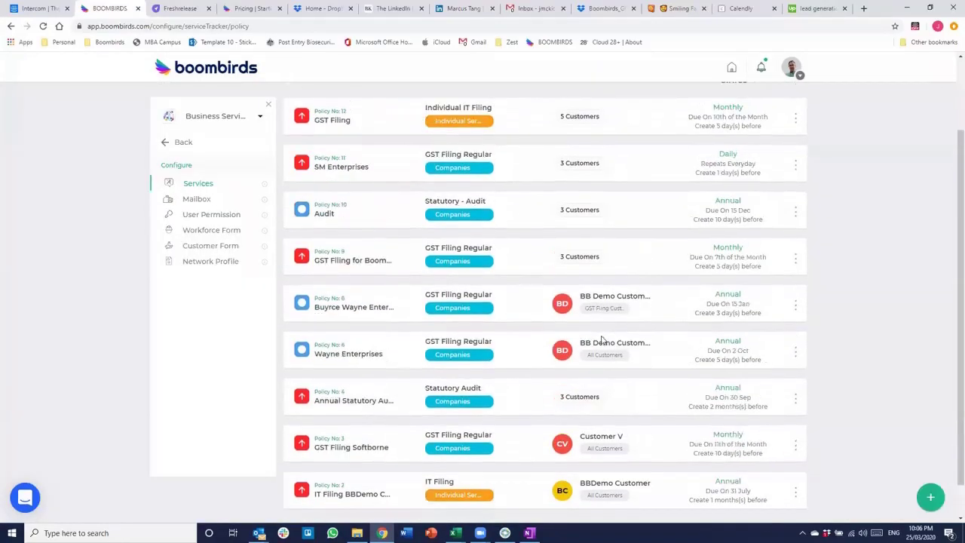
scroll(602, 341, up, 2)
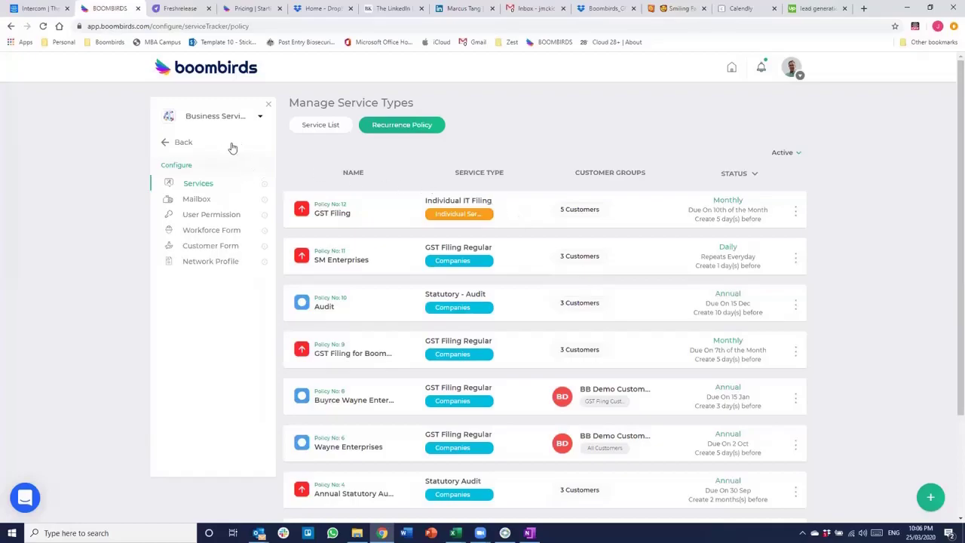
Go back to the Service Board's My Activity view and reopen the service list in the configuration
click(165, 141)
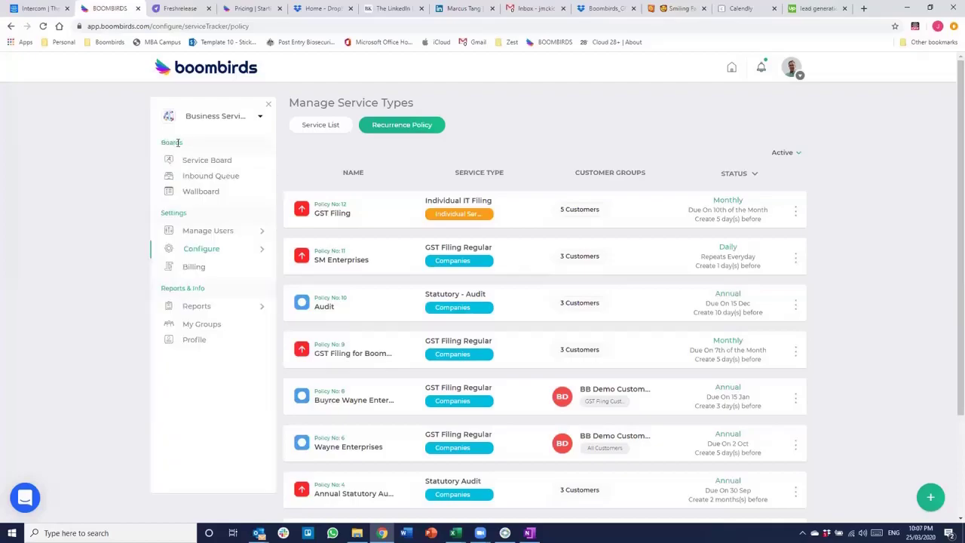
click(199, 161)
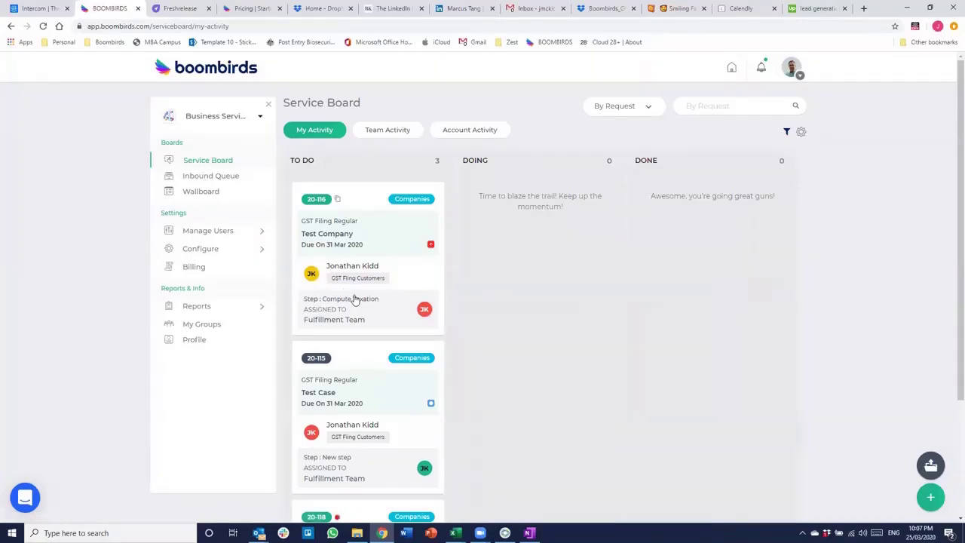
click(212, 251)
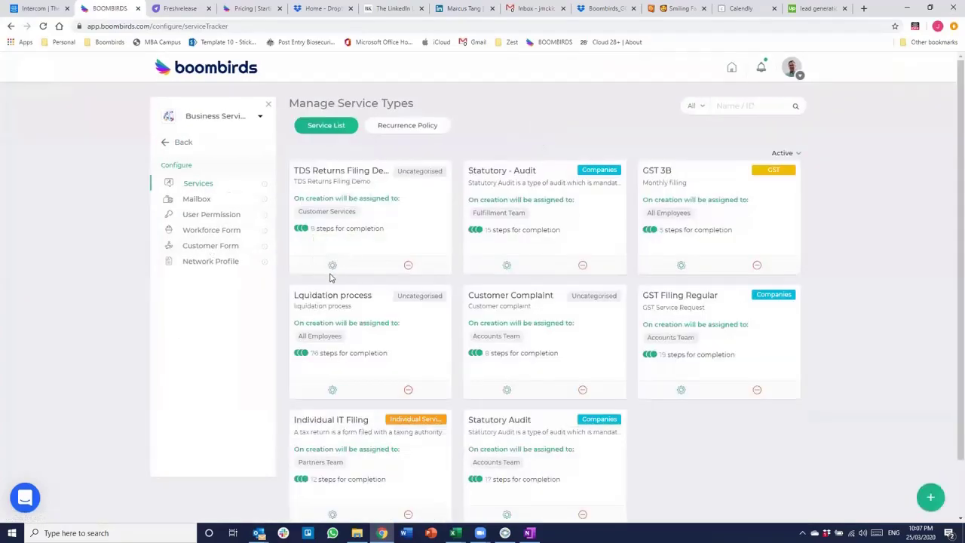
Open the workflow configuration of the Statutory - Audit service and look through its three To Do steps
click(506, 265)
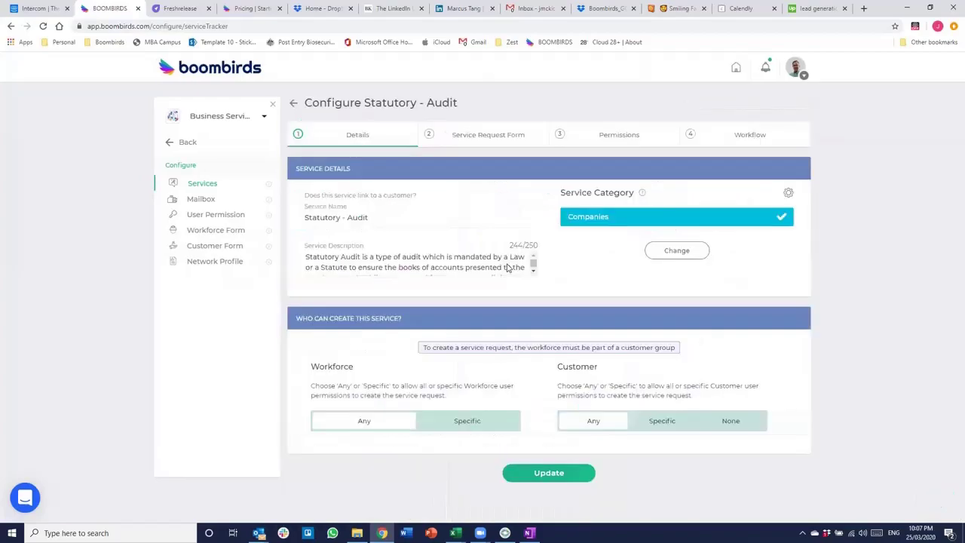
click(746, 135)
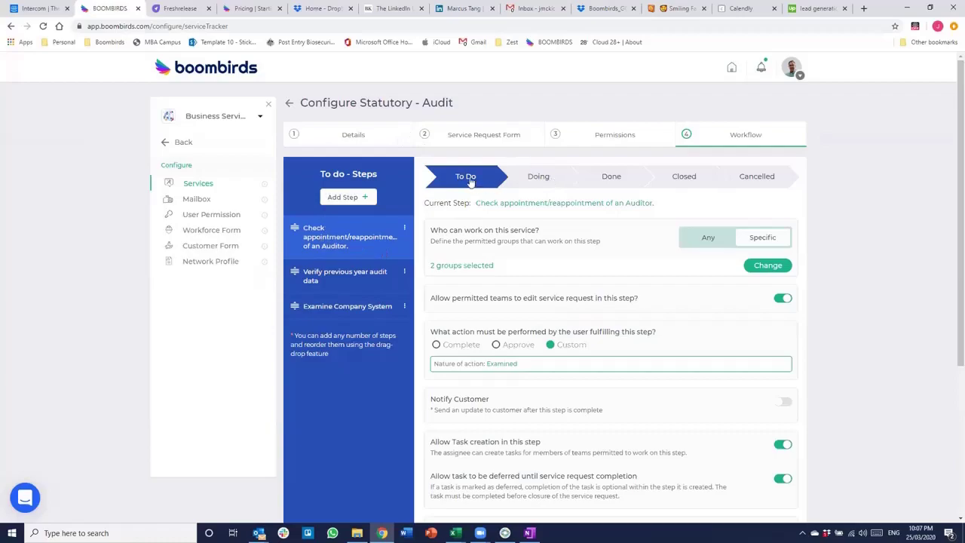
click(343, 281)
click(339, 306)
click(347, 242)
Review the settings of the "Check appointment/reappointment of an Auditor" step down to its checklist
scroll(574, 390, down, 1)
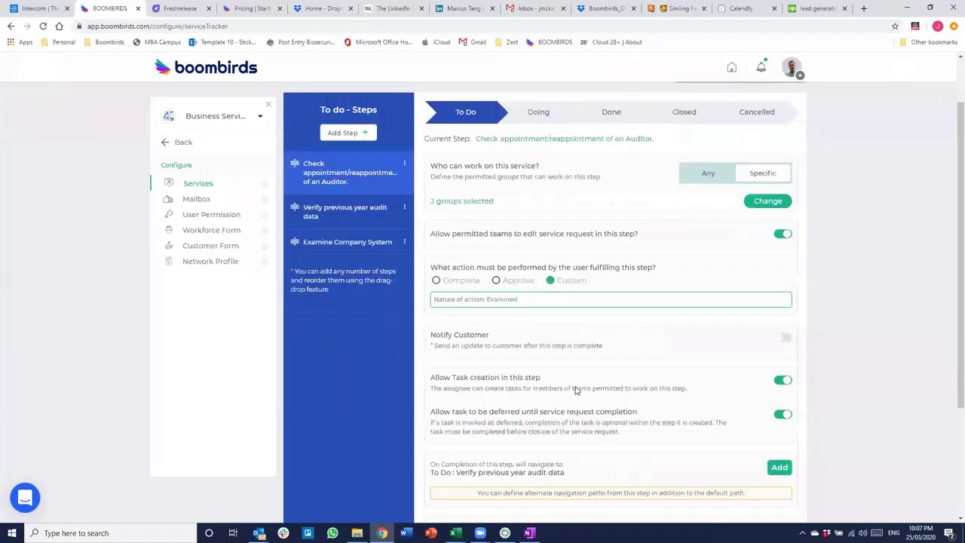
scroll(574, 390, down, 1)
scroll(565, 386, down, 1)
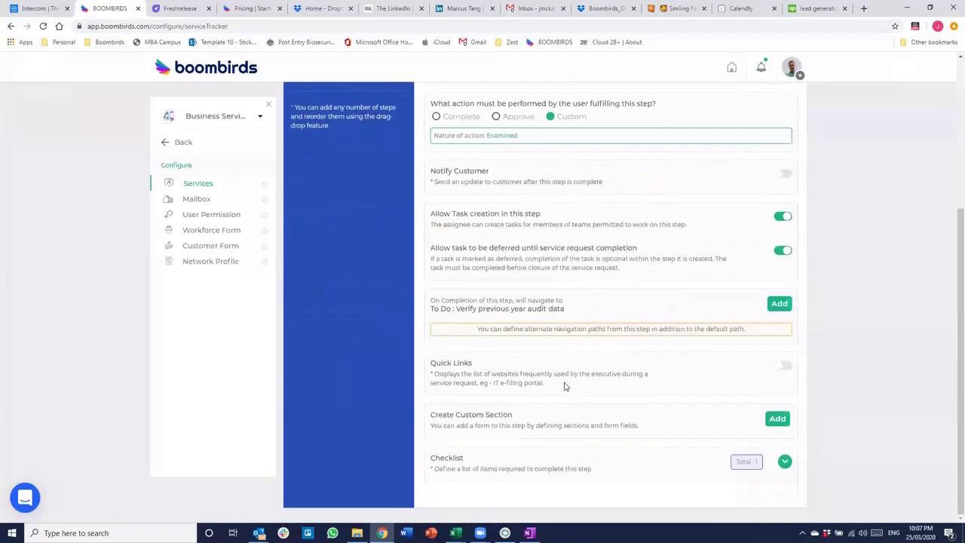
scroll(566, 386, up, 3)
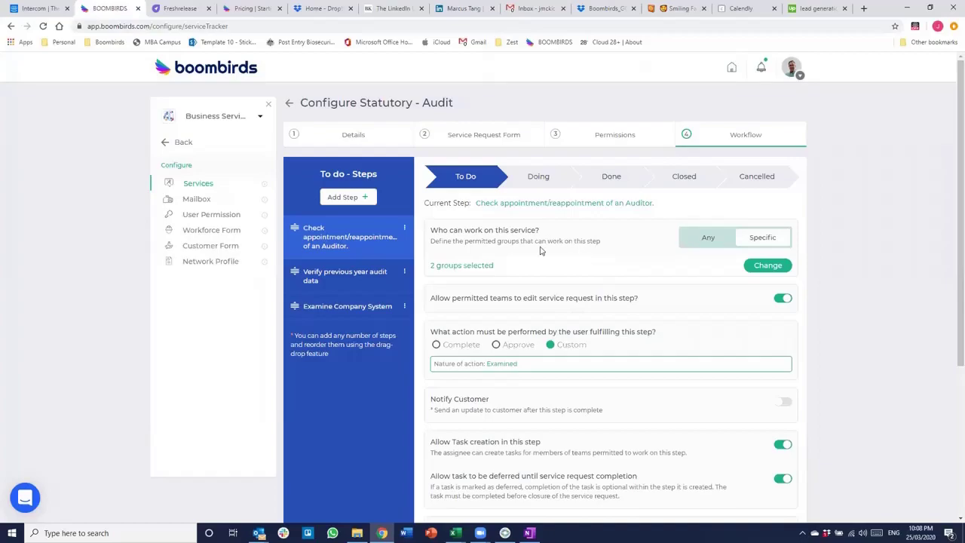
Review the settings of the "Verify previous year audit data" step, including which step follows its completion
click(354, 286)
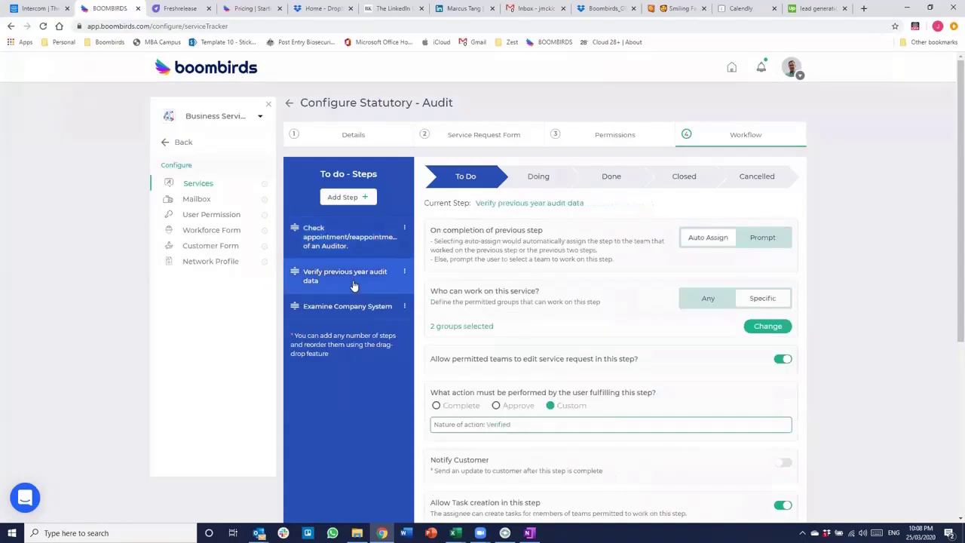
scroll(353, 285, down, 3)
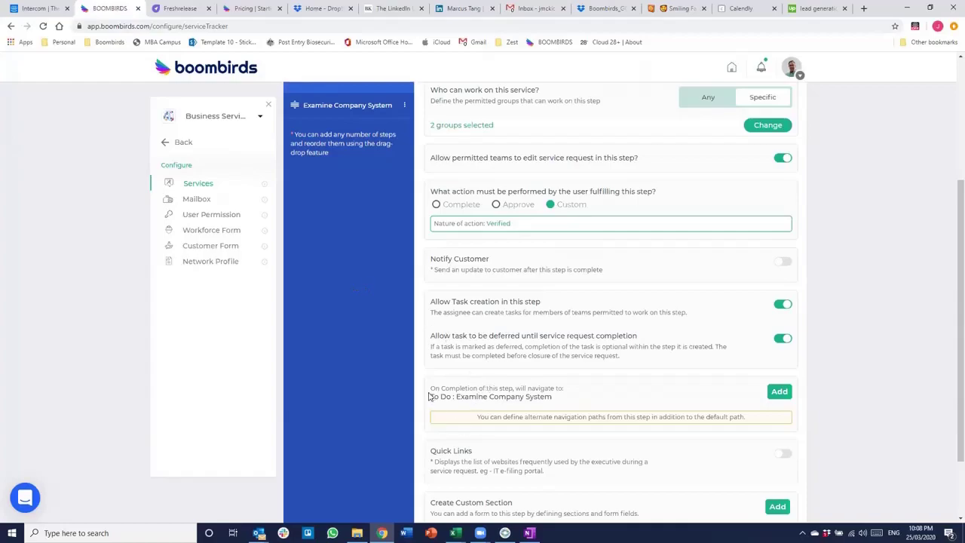
scroll(505, 411, up, 2)
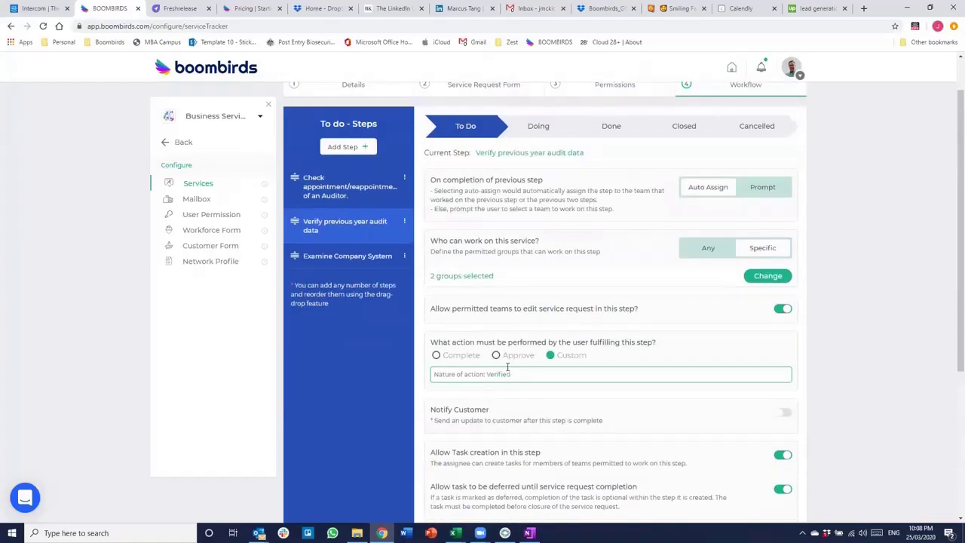
scroll(549, 369, down, 2)
scroll(528, 355, up, 2)
scroll(525, 352, down, 3)
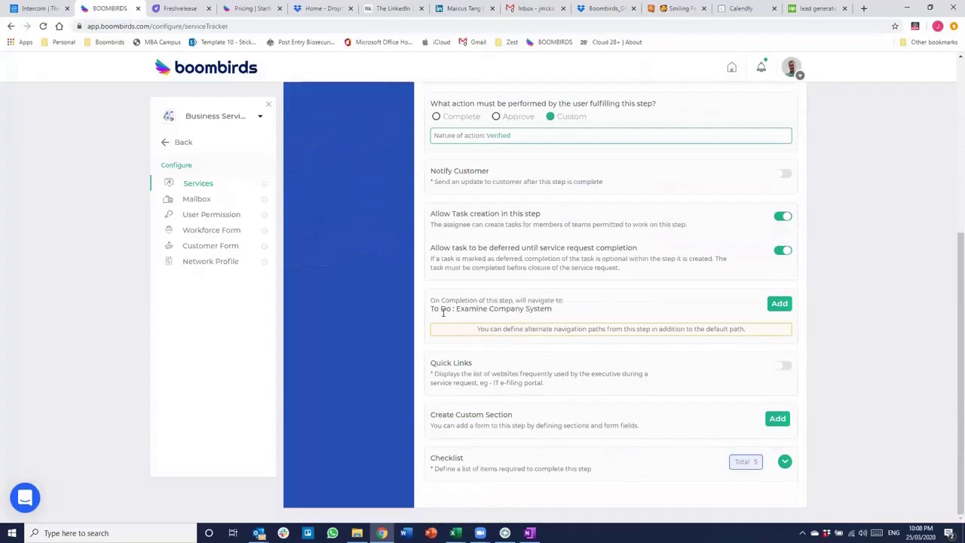
drag(432, 309, 548, 310)
scroll(350, 405, up, 3)
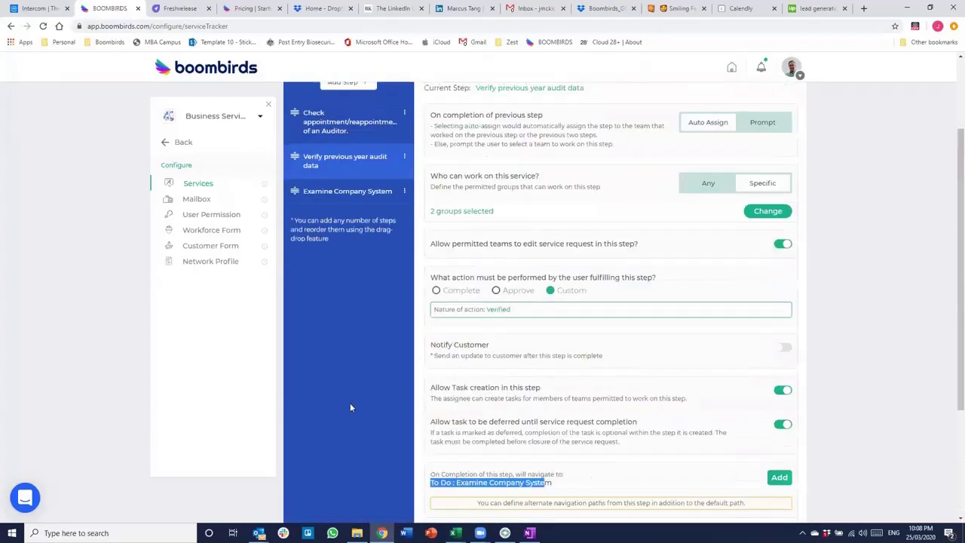
scroll(350, 407, down, 3)
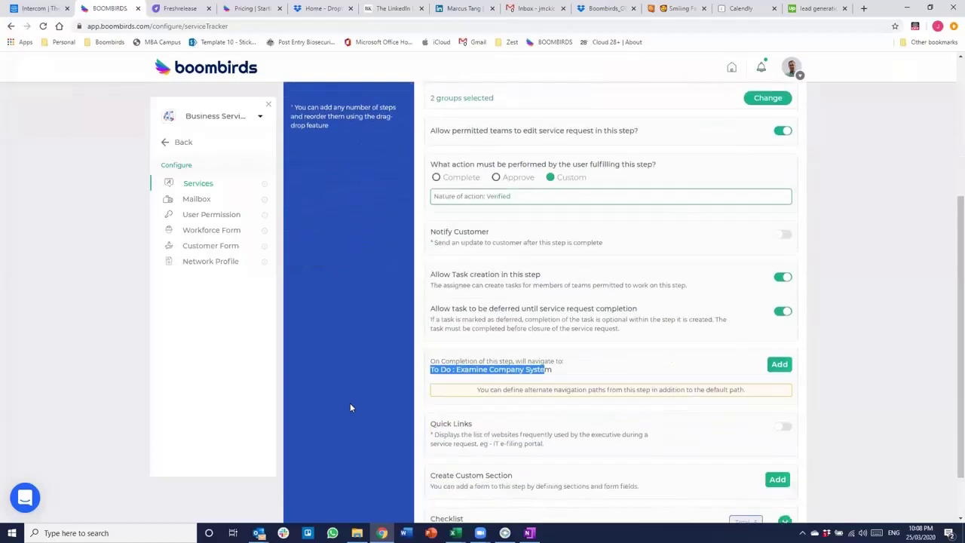
click(581, 310)
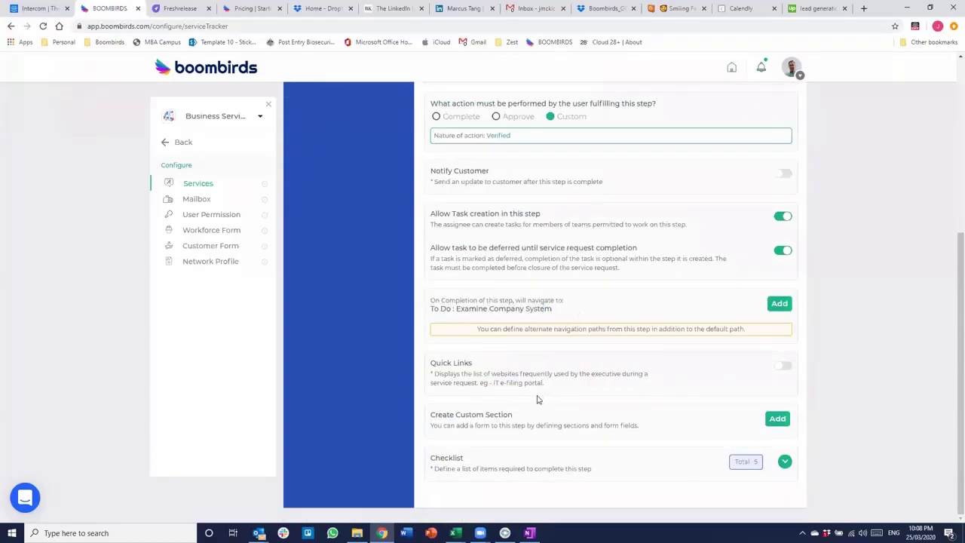
View the alternate navigation path options and the selectable target steps for "Verify previous year audit data" without adding a path
click(779, 304)
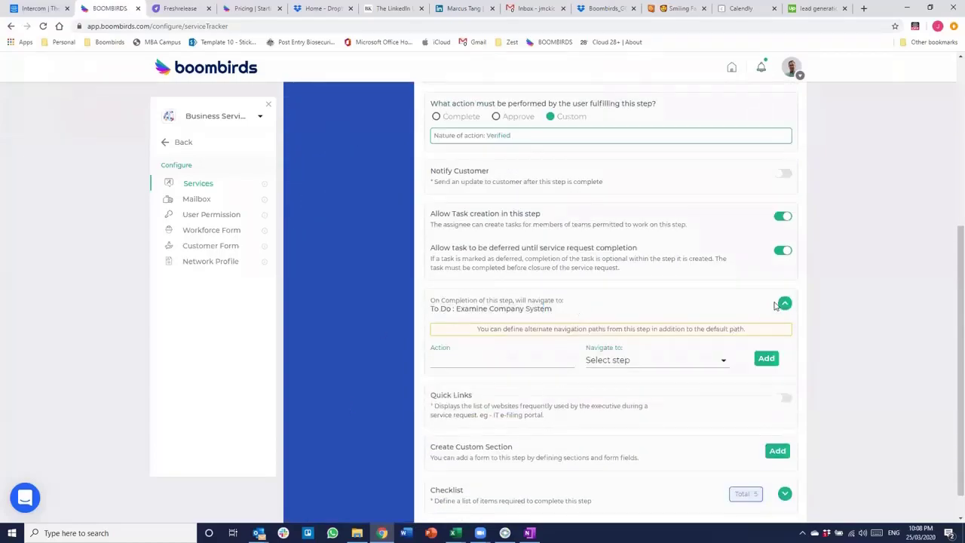
click(472, 355)
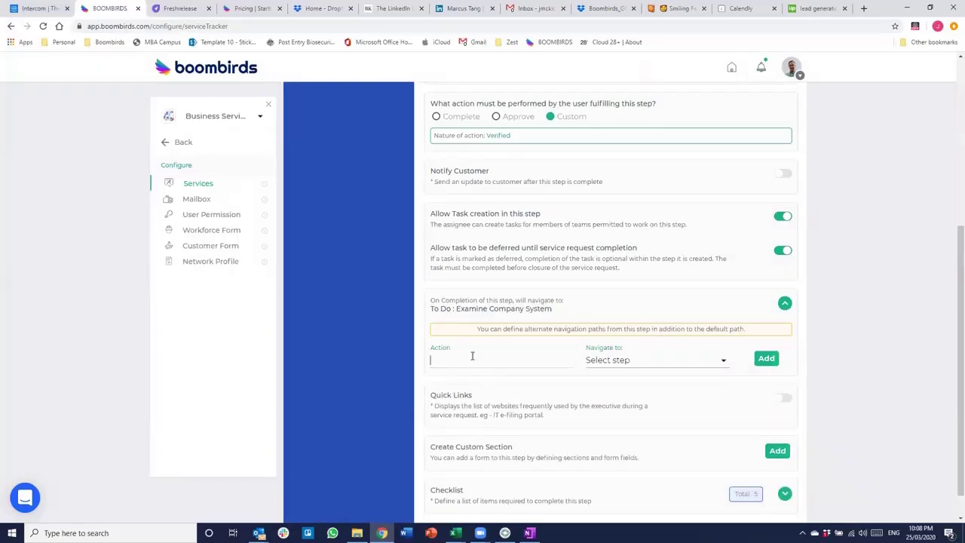
click(618, 361)
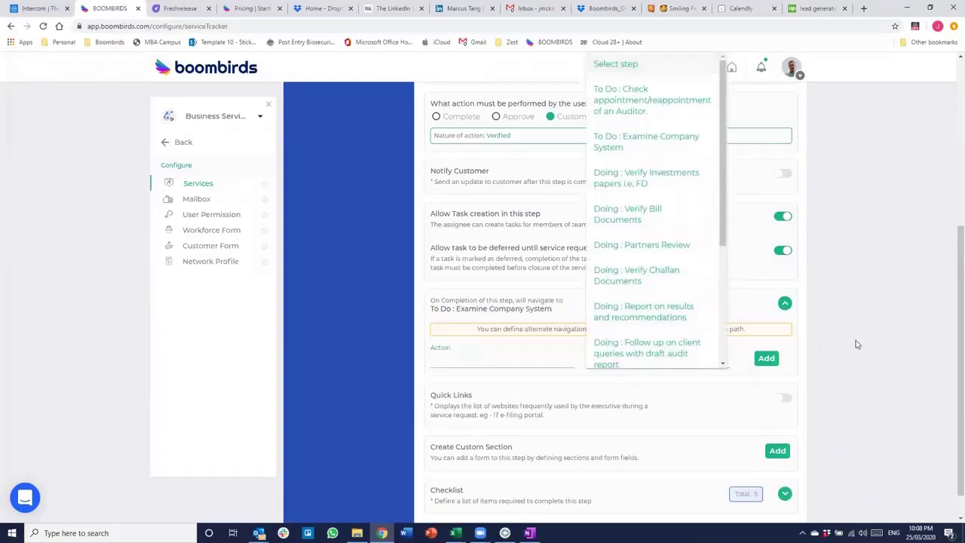
click(837, 366)
scroll(834, 373, up, 4)
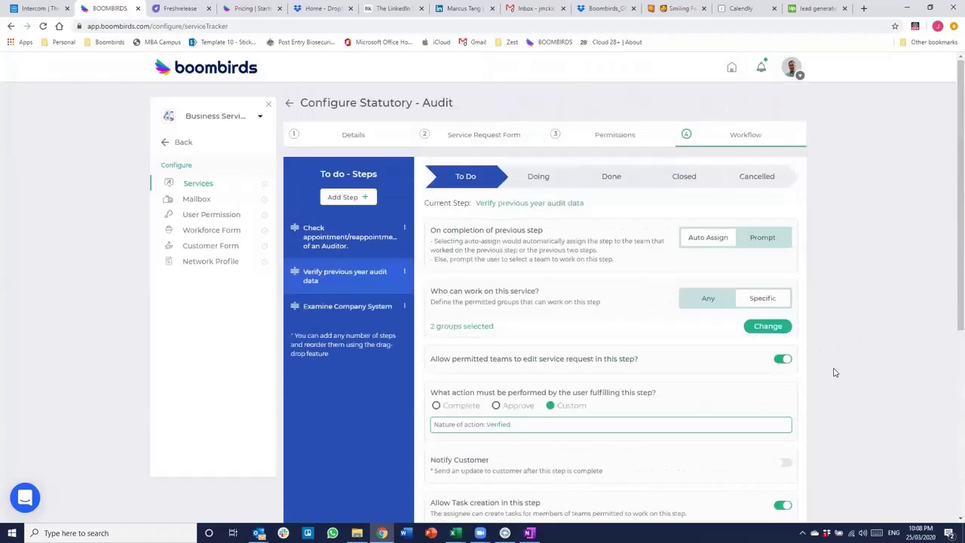
Leave the Statutory - Audit configuration and look through the messages on the Wallboard
click(187, 185)
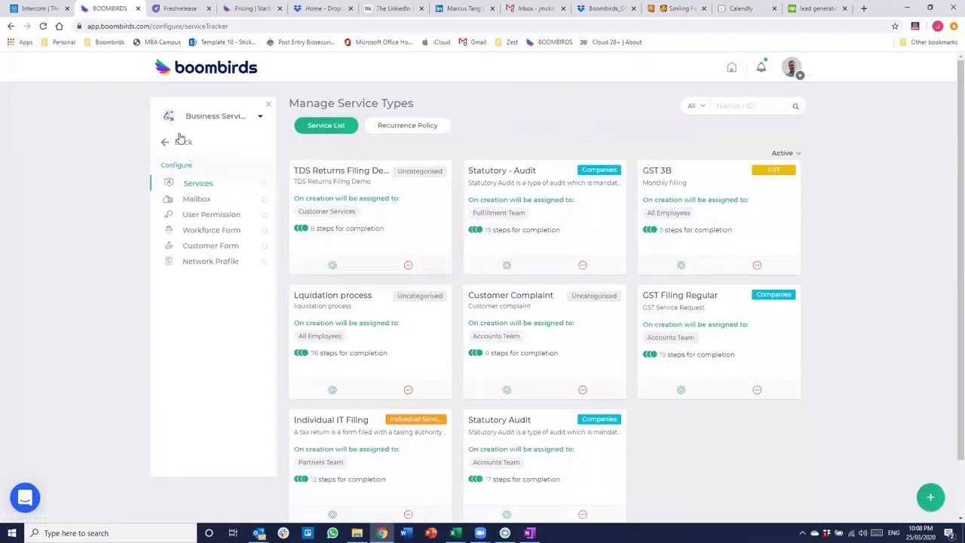
click(166, 142)
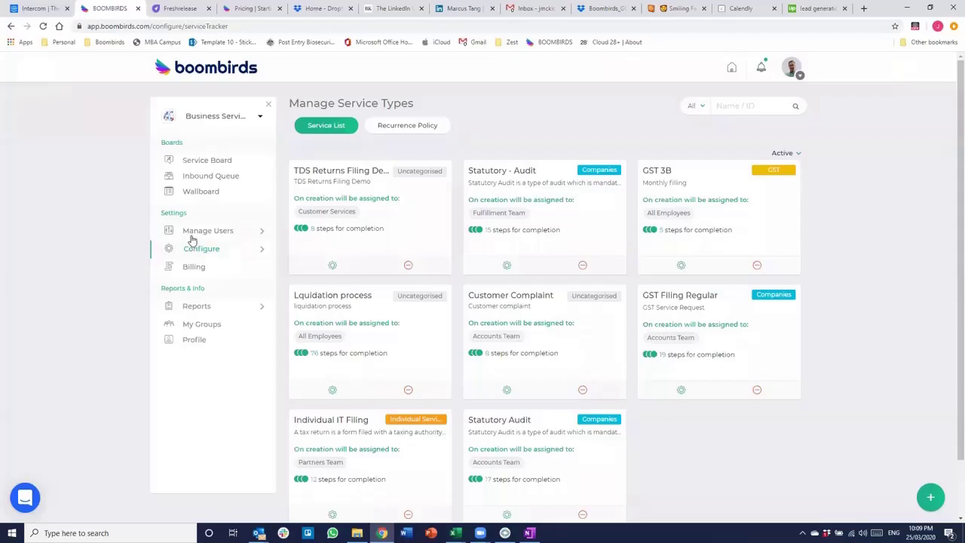
click(182, 192)
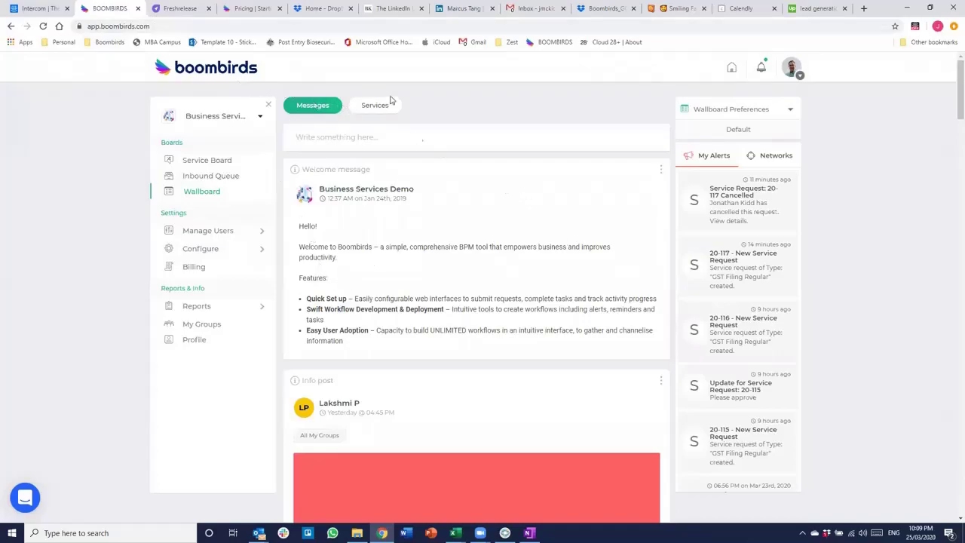
scroll(390, 291, down, 4)
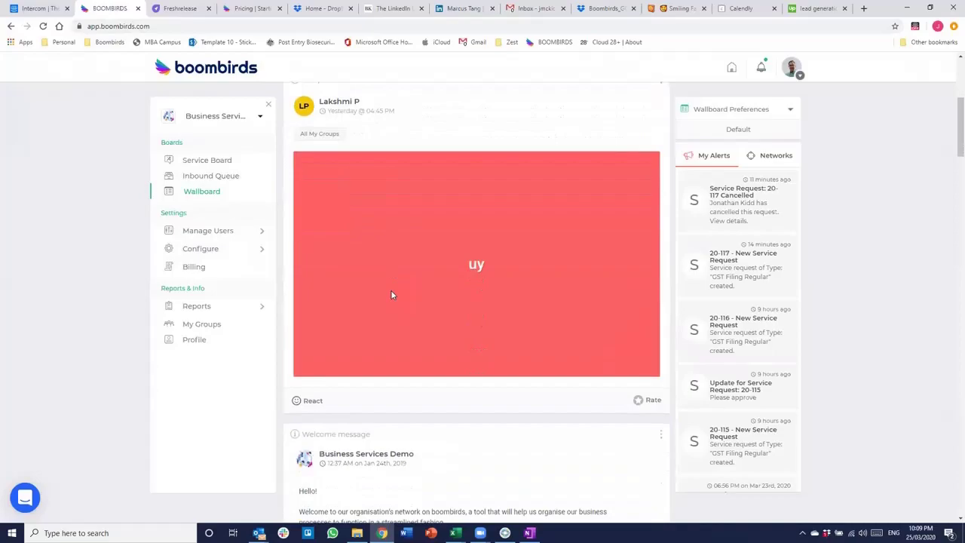
scroll(391, 295, up, 4)
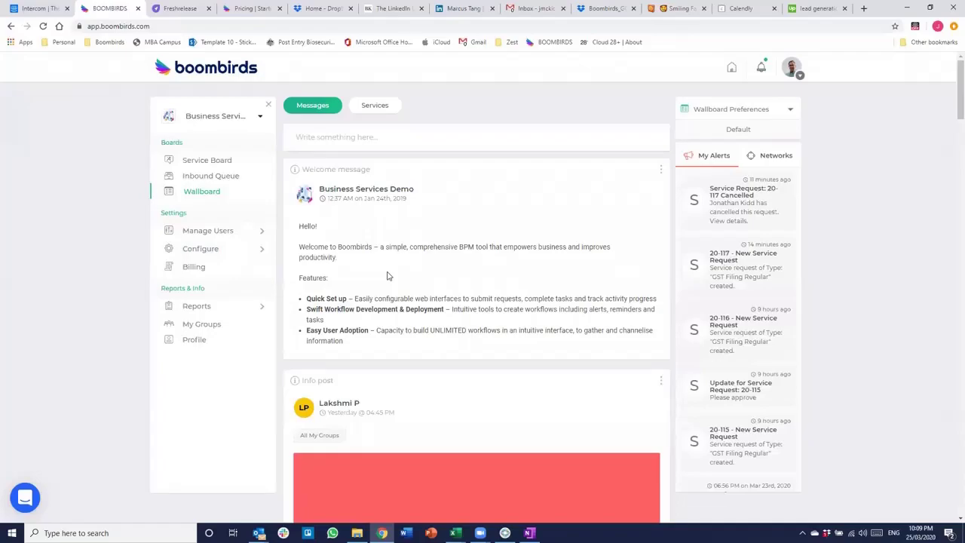
Look through the Wallboard's services and open the details of the Test Company GST Filing Regular request
click(371, 109)
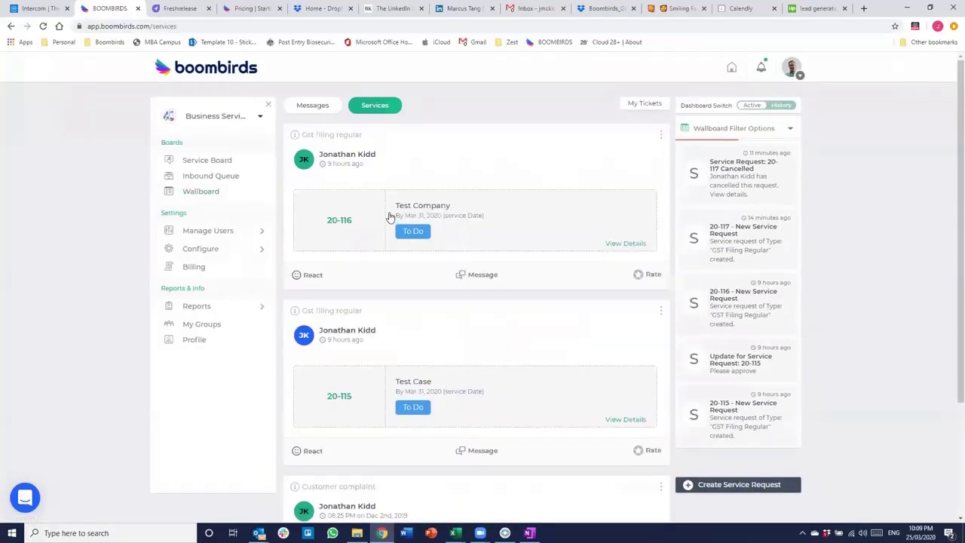
scroll(390, 217, down, 2)
scroll(387, 216, up, 2)
click(561, 237)
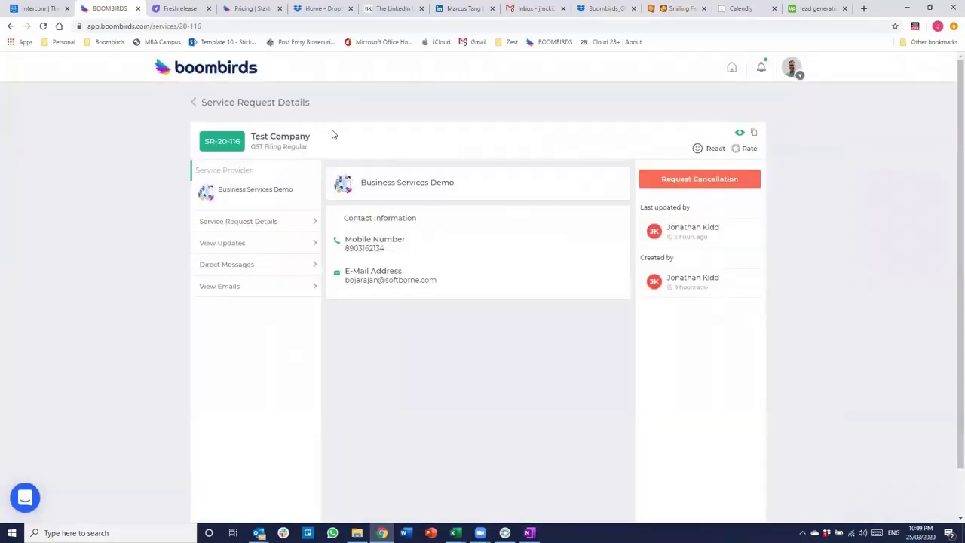
Review the Test Company request's particulars and its direct messages
click(244, 222)
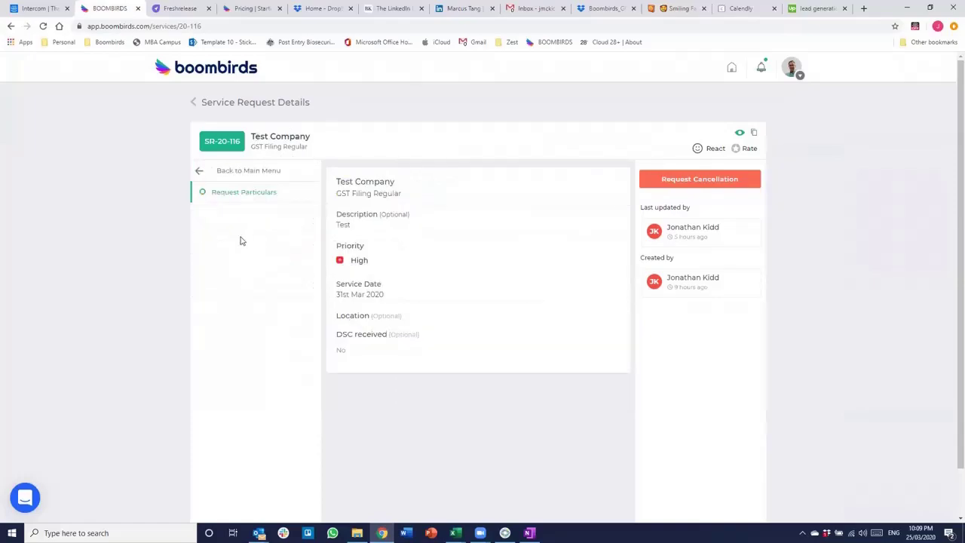
click(201, 172)
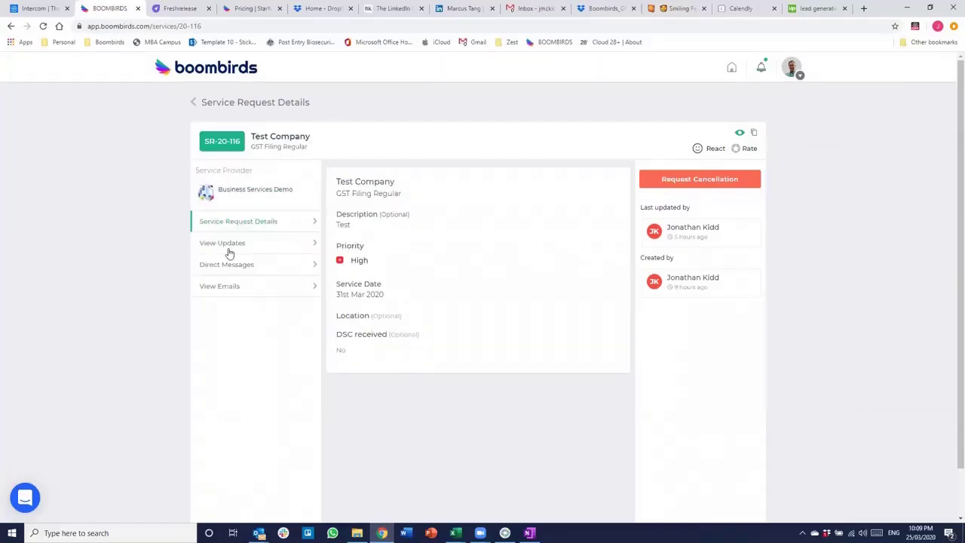
click(230, 252)
click(246, 264)
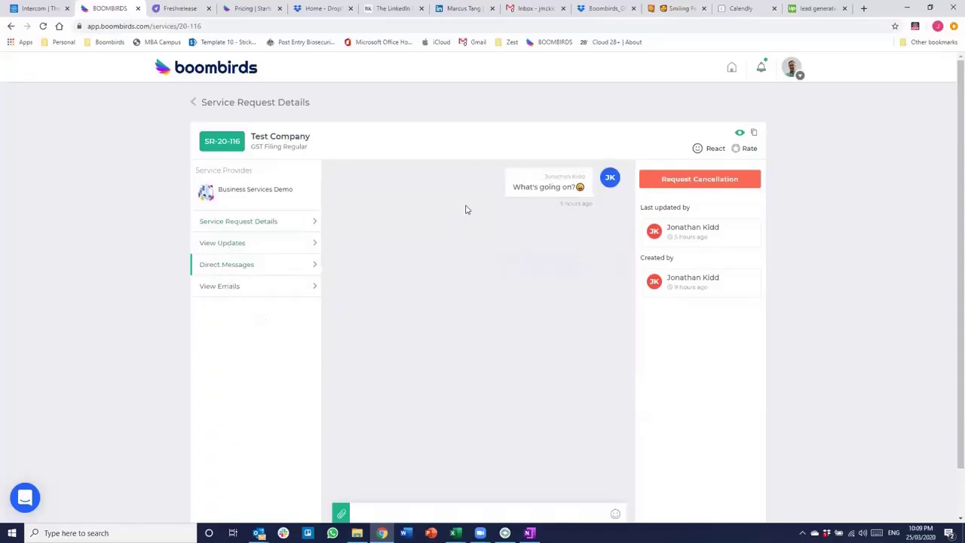
Close the Test Company request details and go back to the Service Board
click(194, 103)
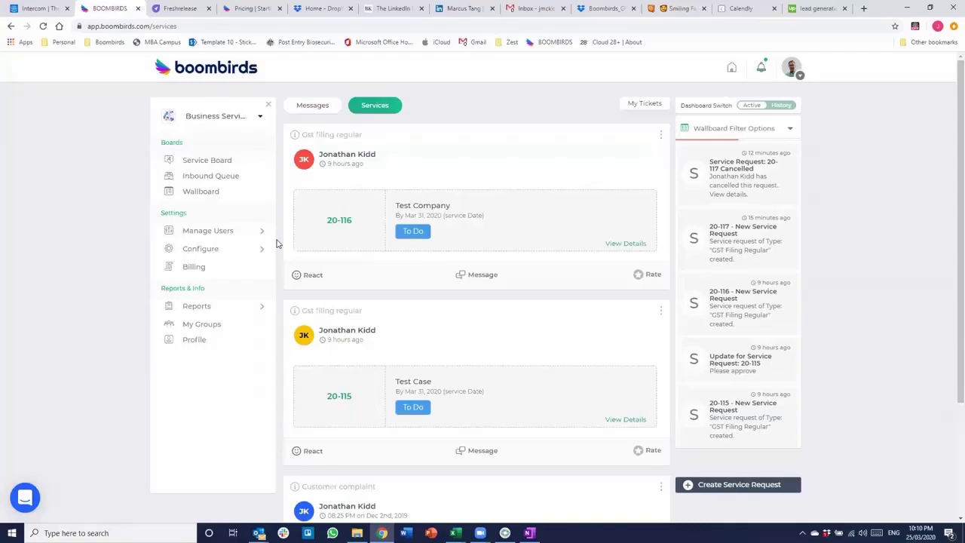
click(215, 162)
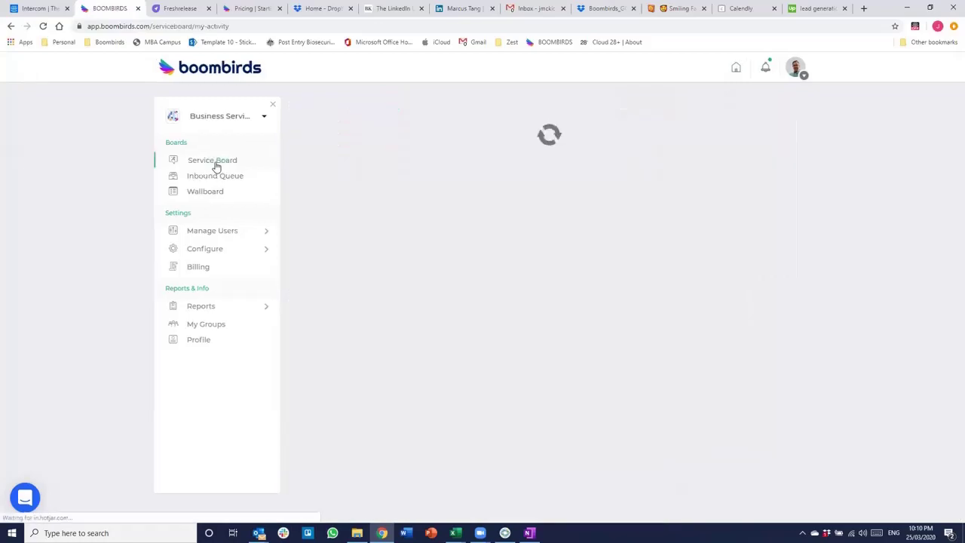